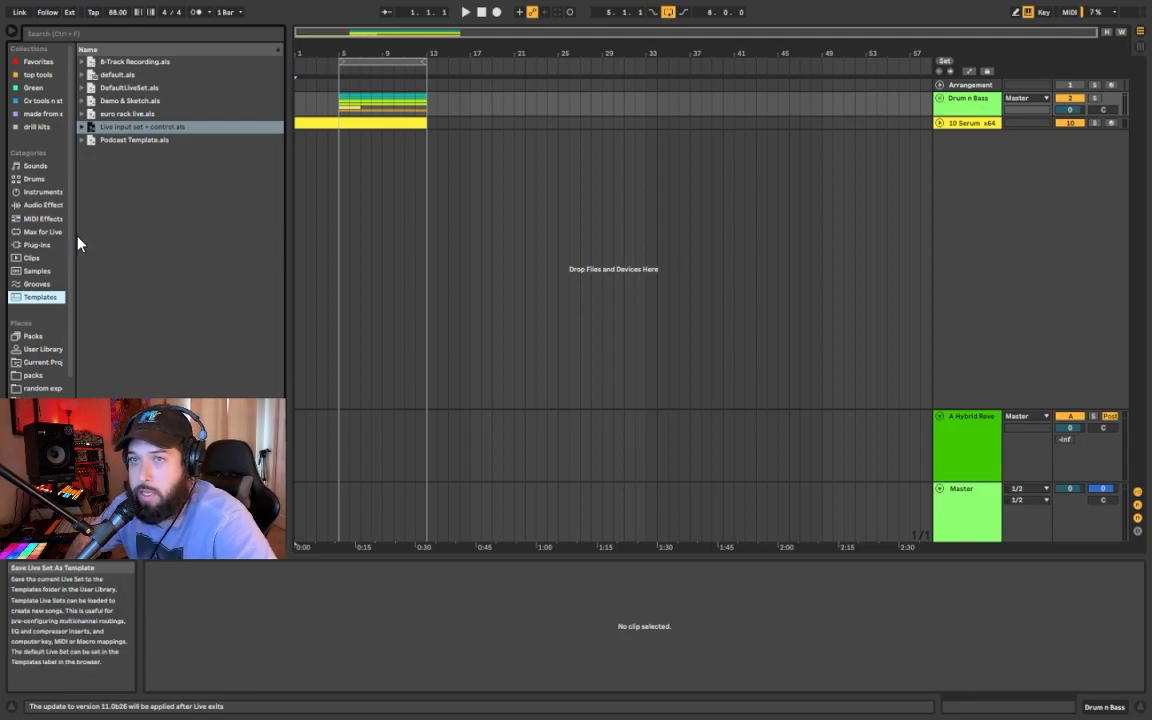
Browse the Grooves category and return to the Templates list in the browser
{"action": "left_click", "coordinate": [941, 239]}
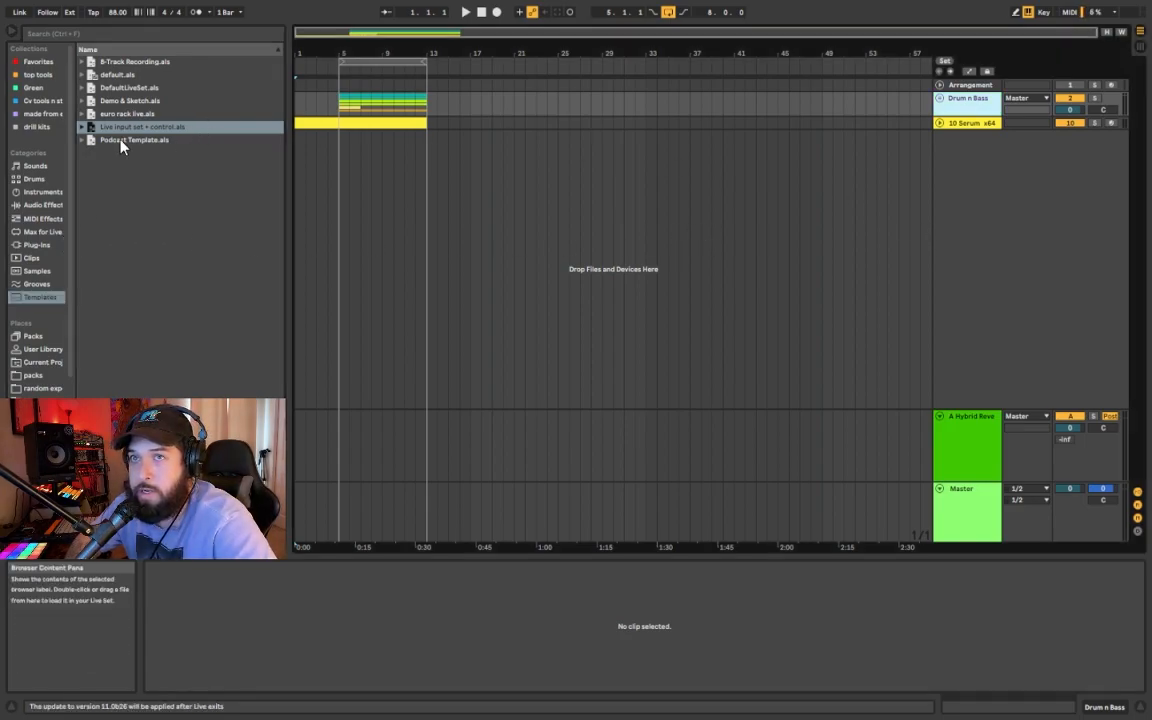
{"action": "left_click", "coordinate": [39, 296]}
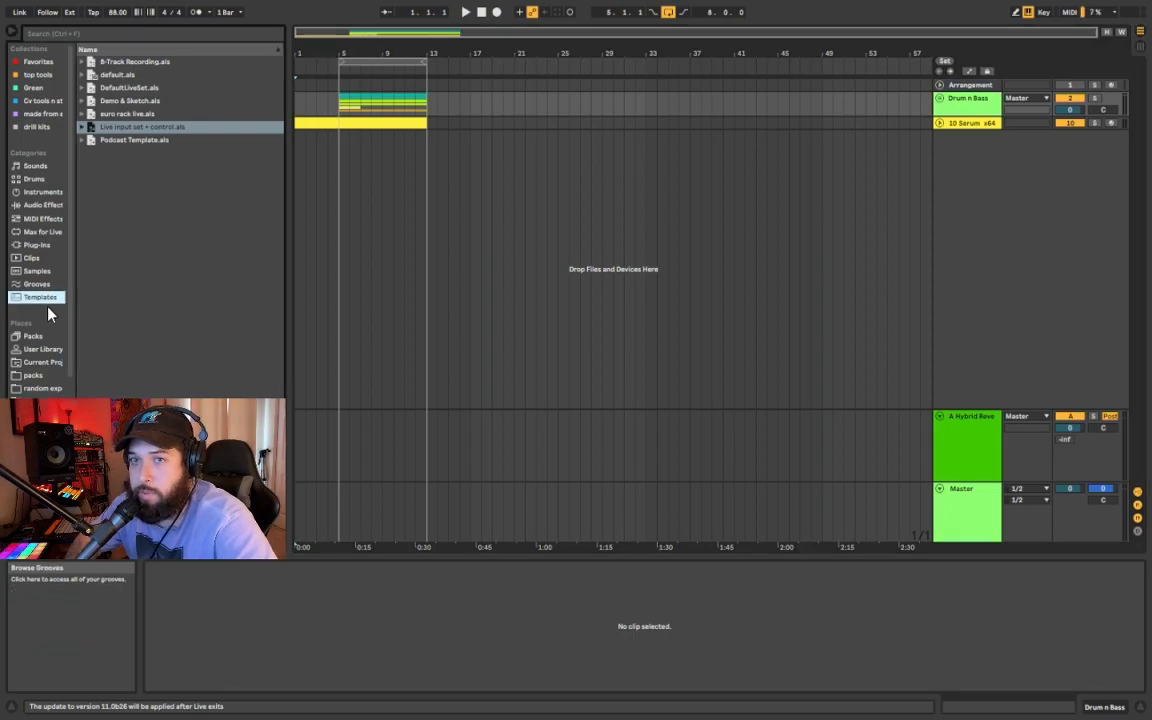
{"action": "left_click", "coordinate": [36, 285]}
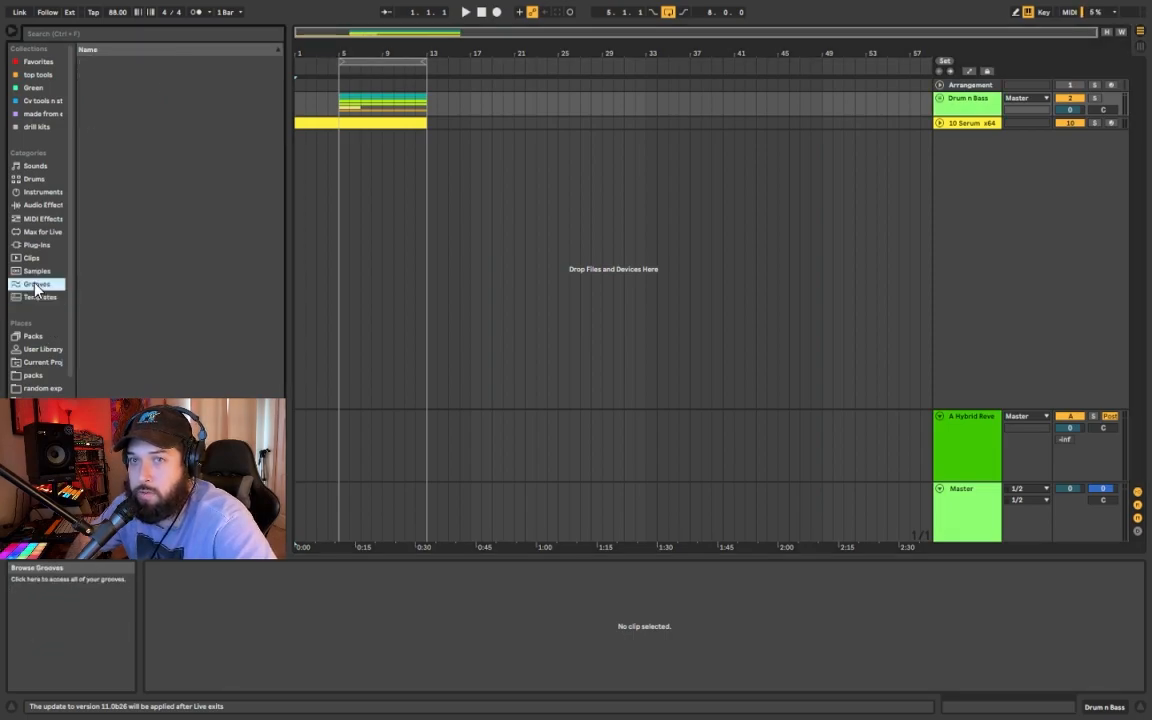
{"action": "left_click", "coordinate": [35, 296]}
{"action": "left_click", "coordinate": [37, 288]}
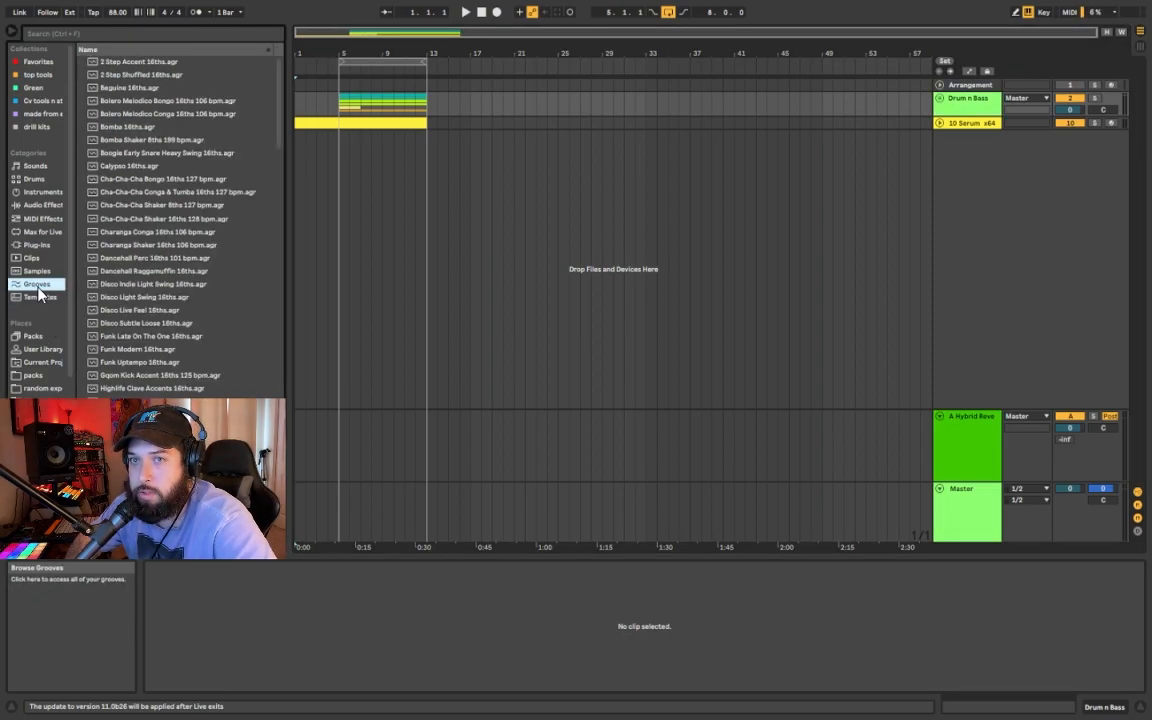
{"action": "left_click", "coordinate": [38, 297]}
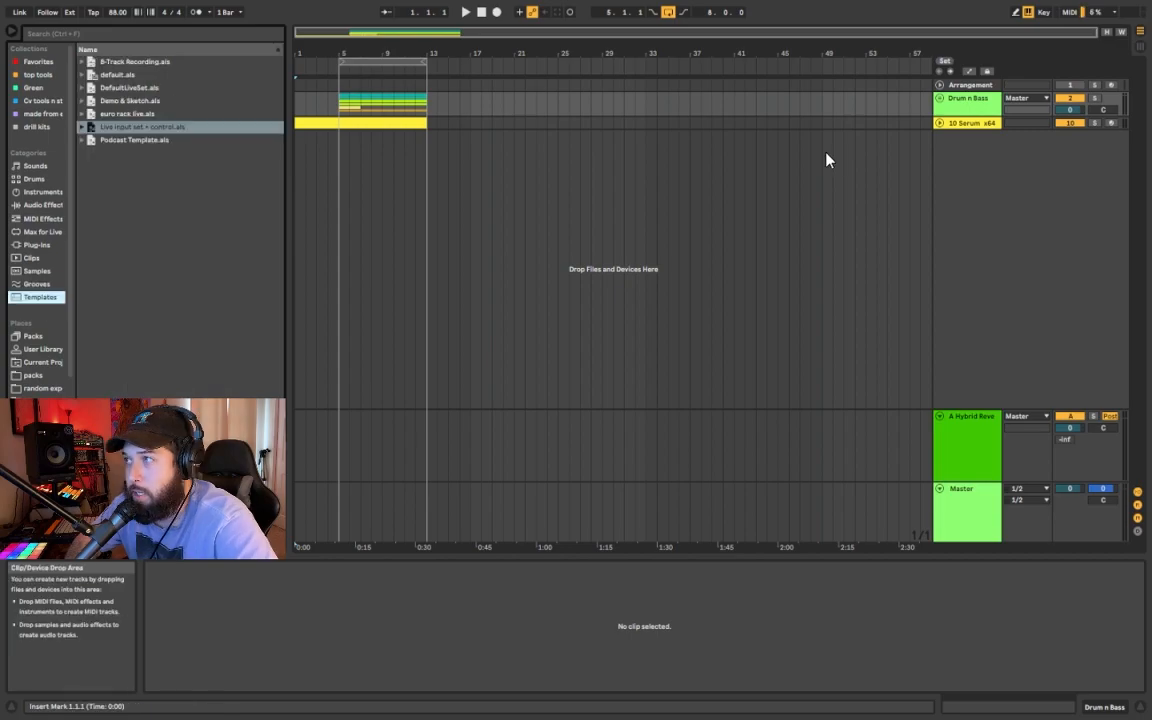
Unfold the Drum n Bass group and its HAT - MK track, and open the hat clip's notes for editing
{"action": "left_click", "coordinate": [940, 99]}
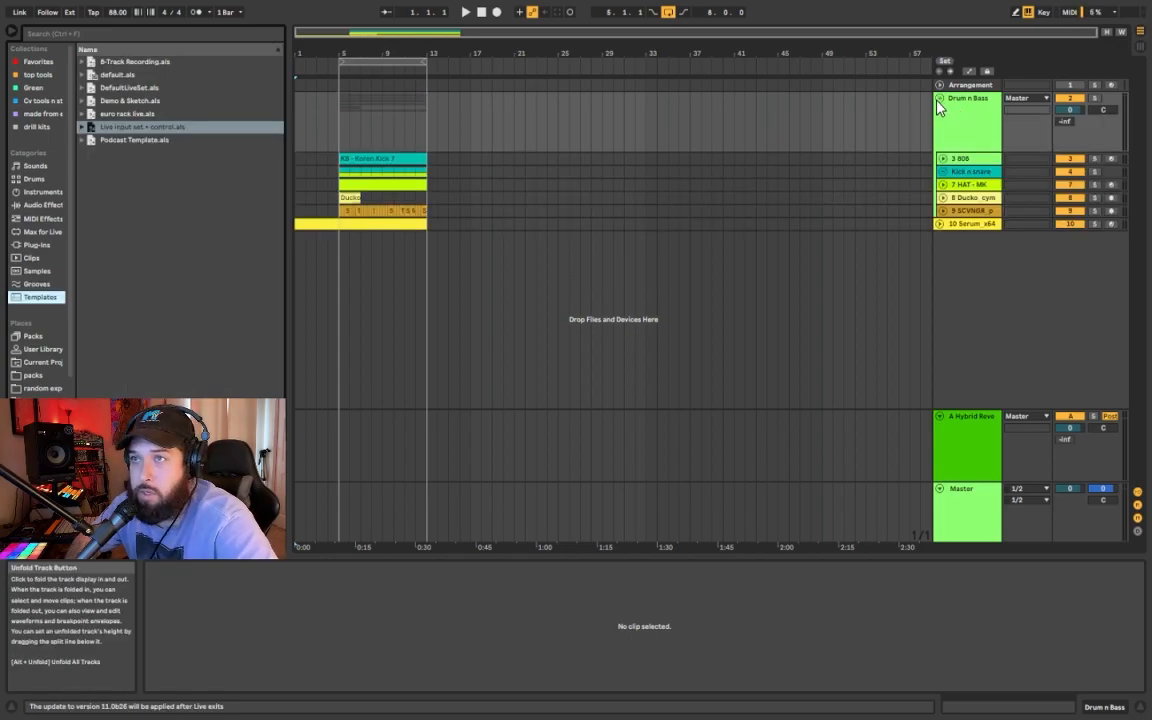
{"action": "left_click", "coordinate": [943, 185]}
{"action": "double_click", "coordinate": [394, 185]}
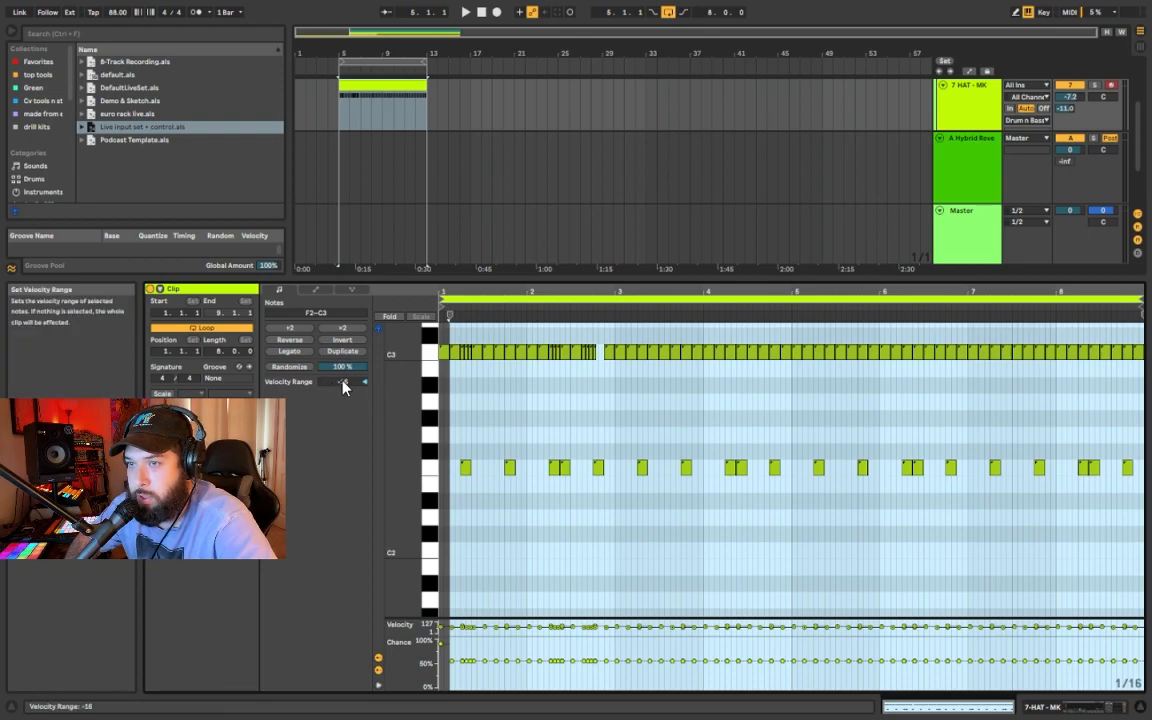
Try a velocity range of -91 on the hat notes and enlarge the velocity lane
{"action": "left_click_drag", "start_coordinate": [343, 382], "coordinate": [343, 437]}
{"action": "left_click_drag", "start_coordinate": [343, 382], "coordinate": [343, 363]}
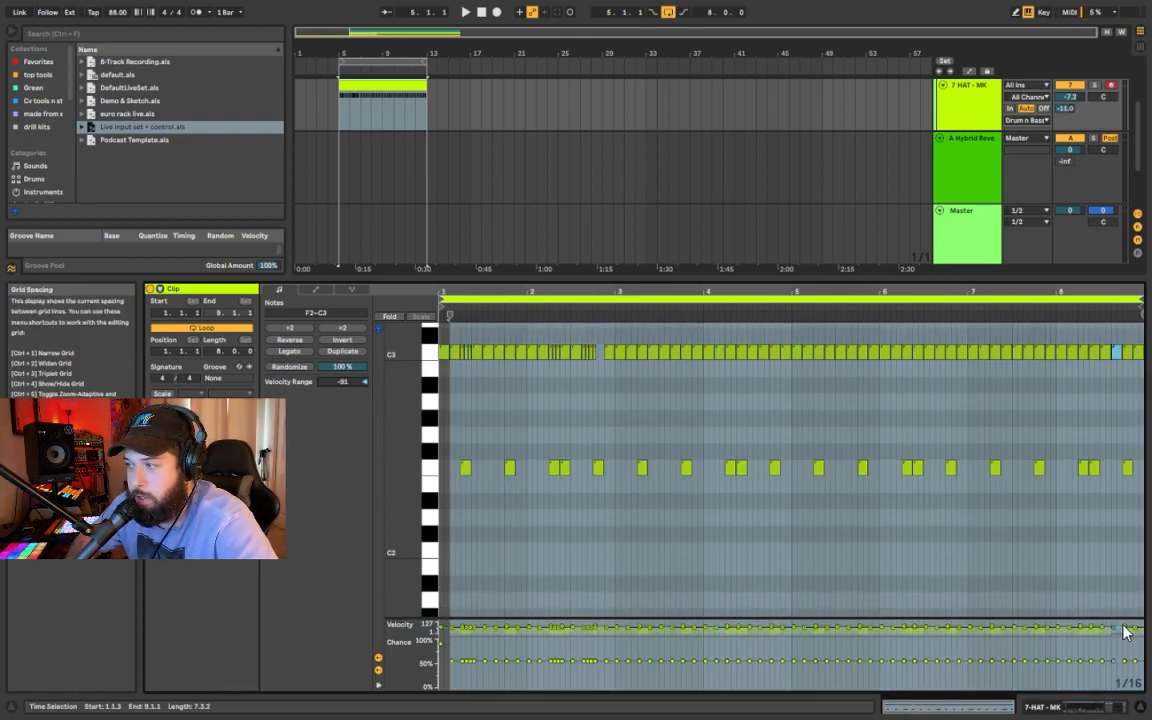
{"action": "left_click_drag", "start_coordinate": [430, 619], "coordinate": [452, 541]}
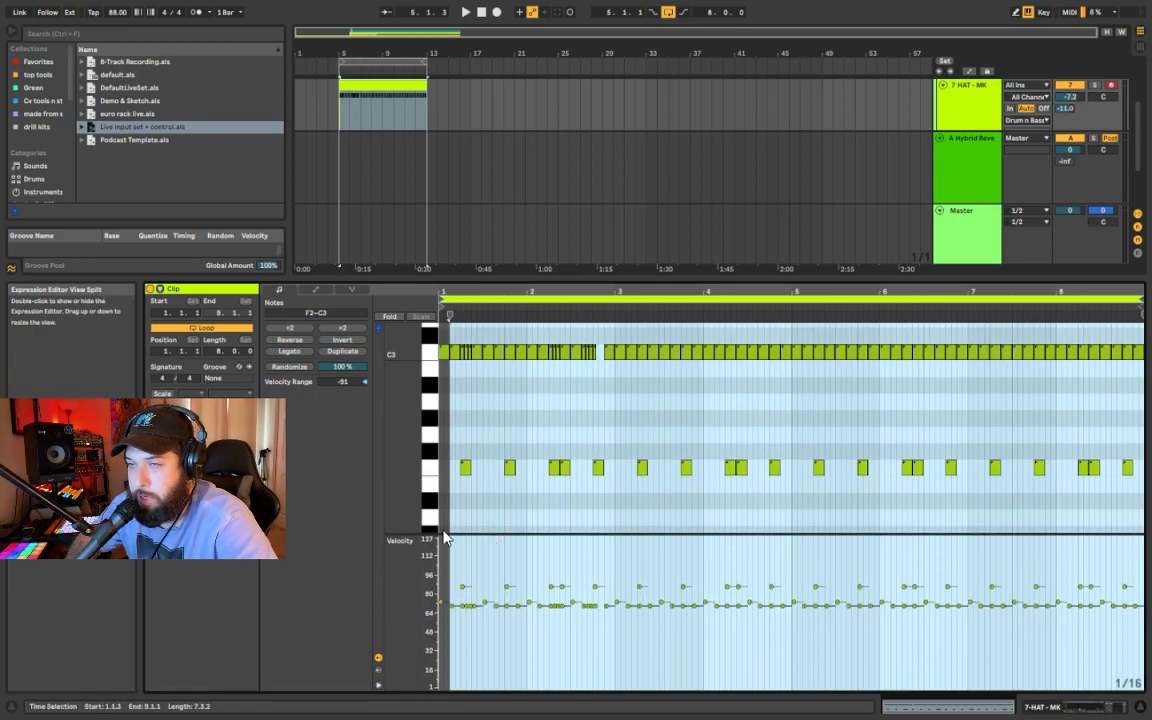
Solo the HAT - MK track during playback and set the hat notes' velocity range to -8
{"action": "mouse_move", "coordinate": [343, 382]}
{"action": "left_mouse_down"}
{"action": "mouse_move", "coordinate": [343, 310]}
{"action": "mouse_move", "coordinate": [343, 347]}
{"action": "left_mouse_up"}
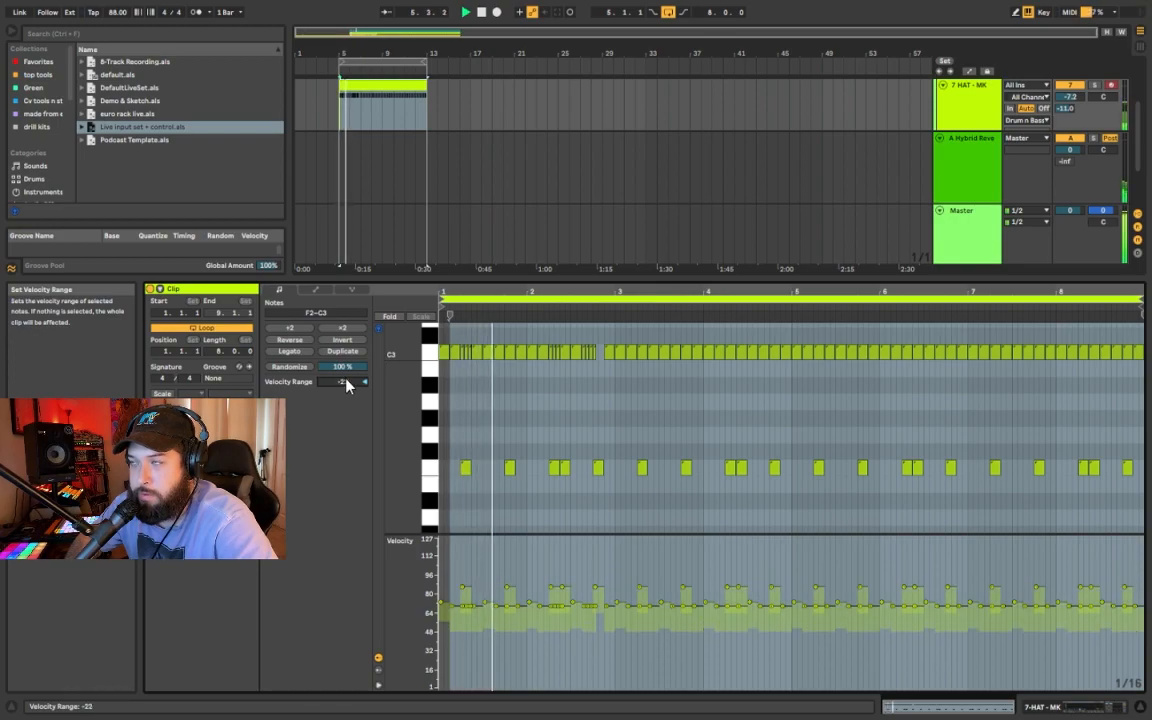
{"action": "left_click", "coordinate": [1095, 86]}
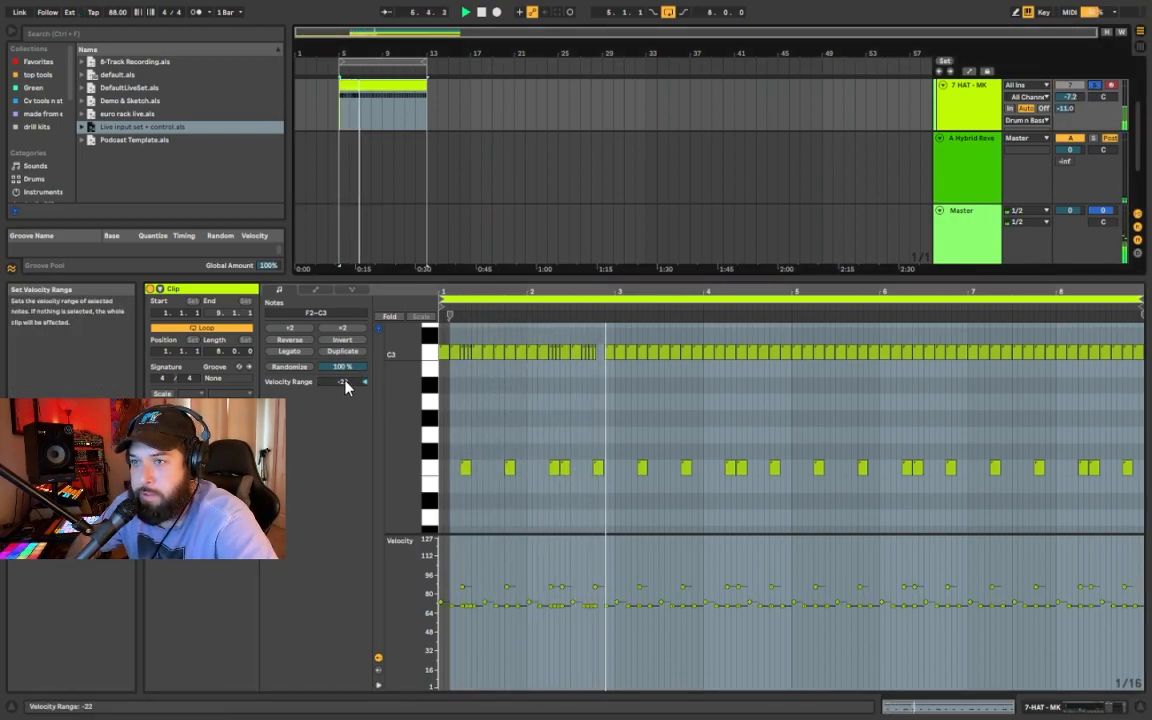
{"action": "left_click_drag", "start_coordinate": [344, 386], "coordinate": [344, 378]}
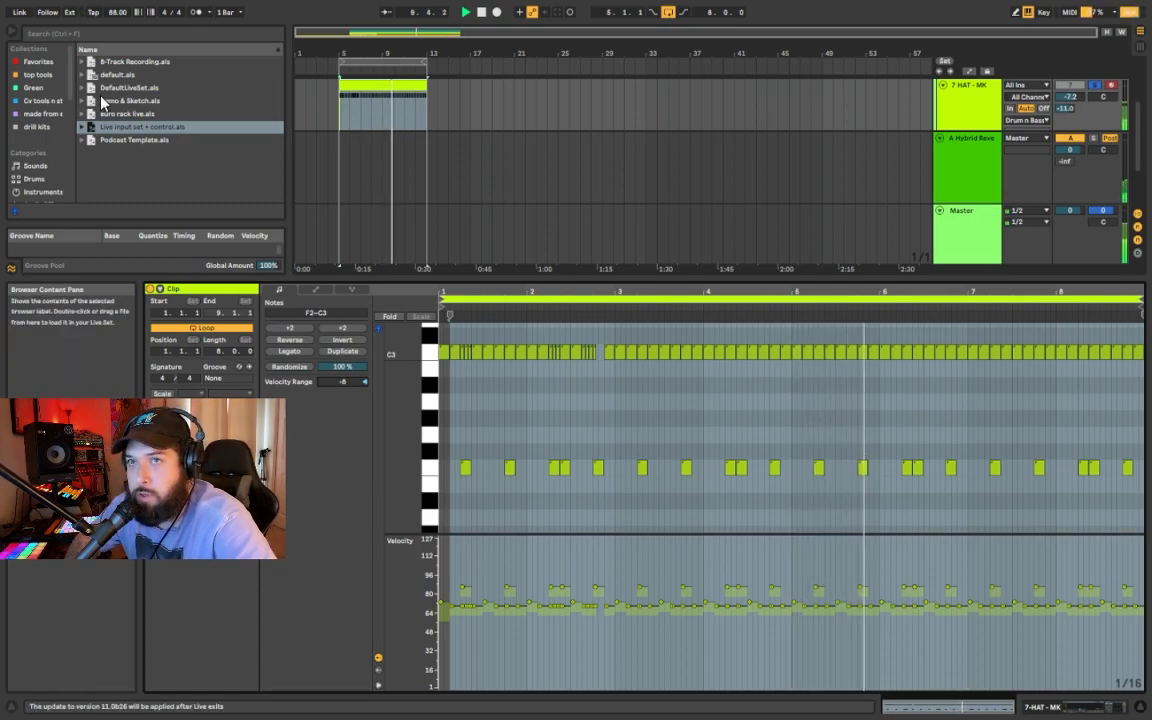
Browse the list of MIDI effects down to Velocity
{"action": "scroll", "coordinate": [45, 160], "scroll_direction": "down", "scroll_amount": 1}
{"action": "scroll", "coordinate": [50, 178], "scroll_direction": "down", "scroll_amount": 3}
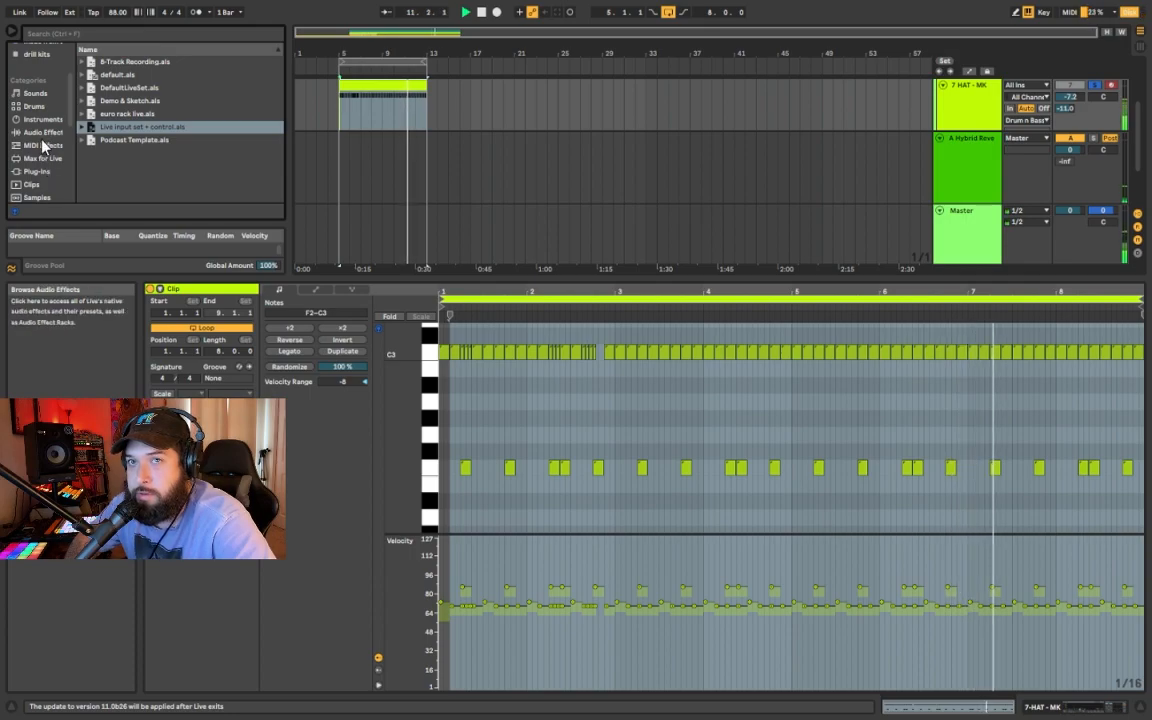
{"action": "left_click", "coordinate": [43, 147]}
{"action": "scroll", "coordinate": [126, 112], "scroll_direction": "down", "scroll_amount": 2}
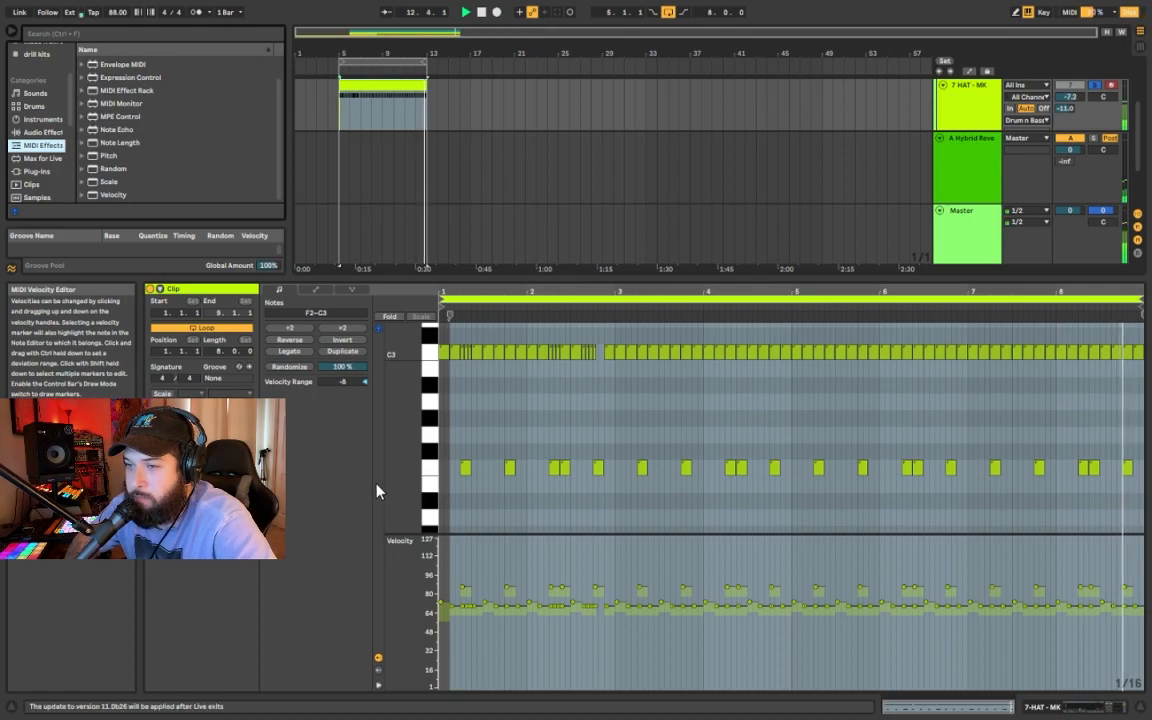
Randomize the hat notes' values, repeatedly generating new velocities over the full 127 range
{"action": "left_click", "coordinate": [284, 368]}
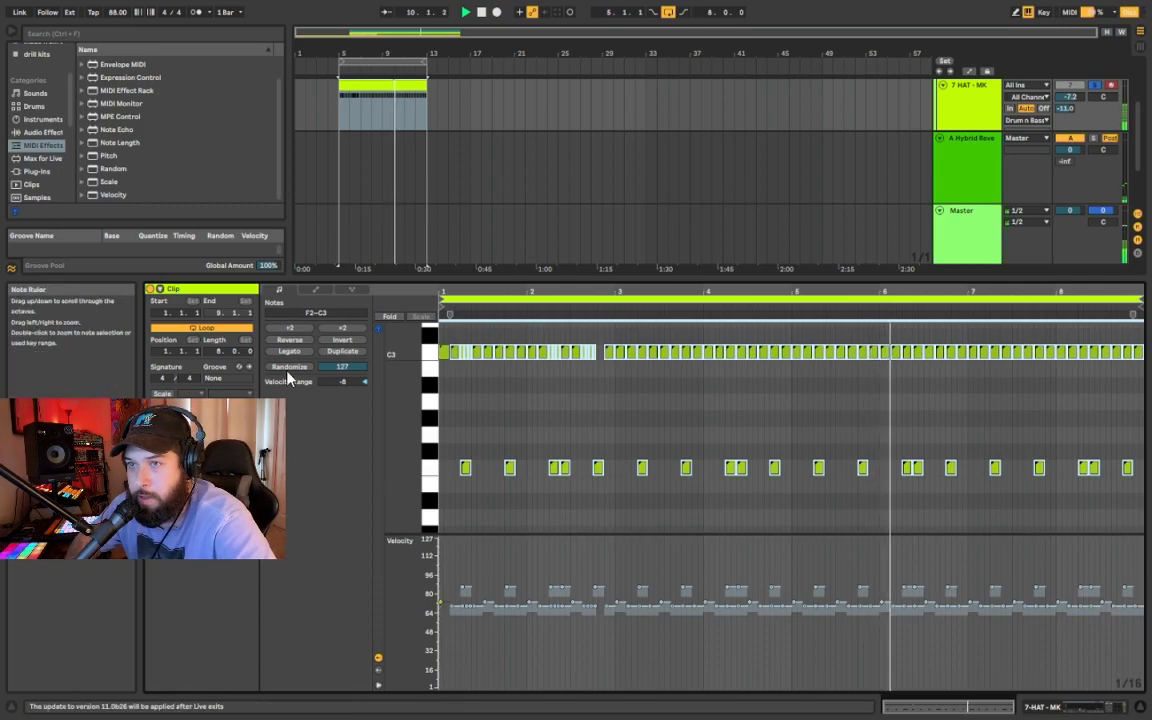
{"action": "left_click", "coordinate": [287, 370]}
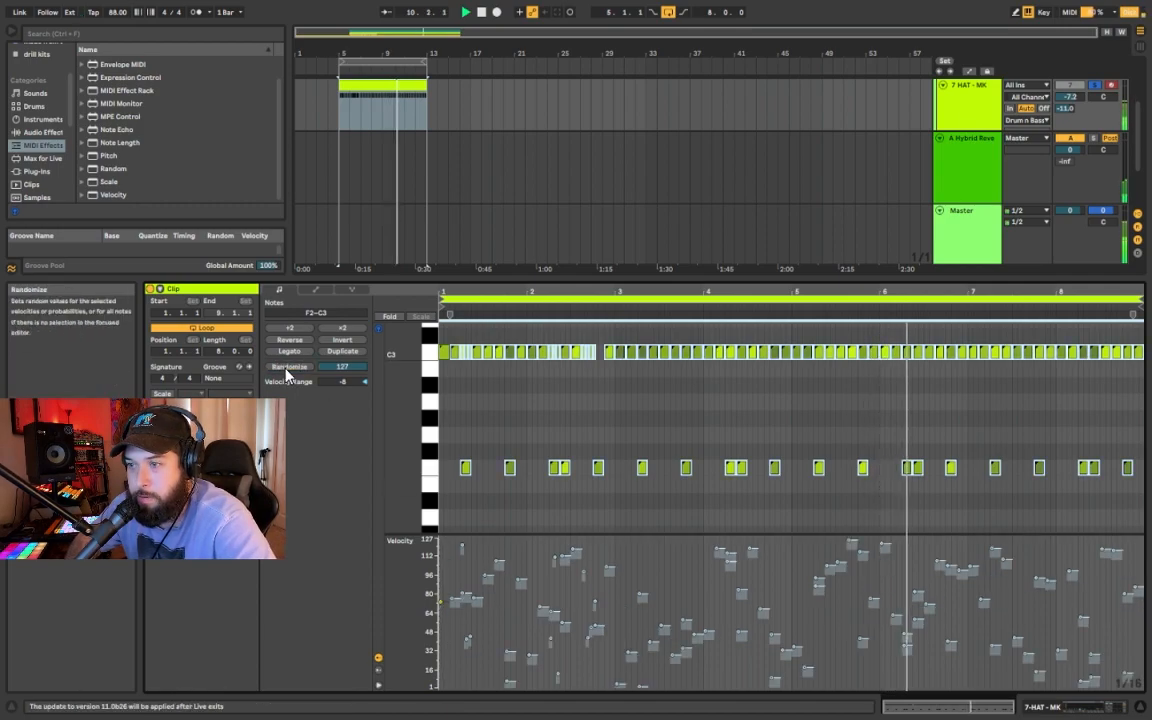
{"action": "left_click", "coordinate": [285, 369]}
{"action": "left_click", "coordinate": [286, 369]}
{"action": "left_click", "coordinate": [286, 369]}
{"action": "left_click", "coordinate": [286, 369]}
{"action": "left_click", "coordinate": [286, 369]}
{"action": "left_click", "coordinate": [286, 369]}
{"action": "left_click", "coordinate": [295, 369]}
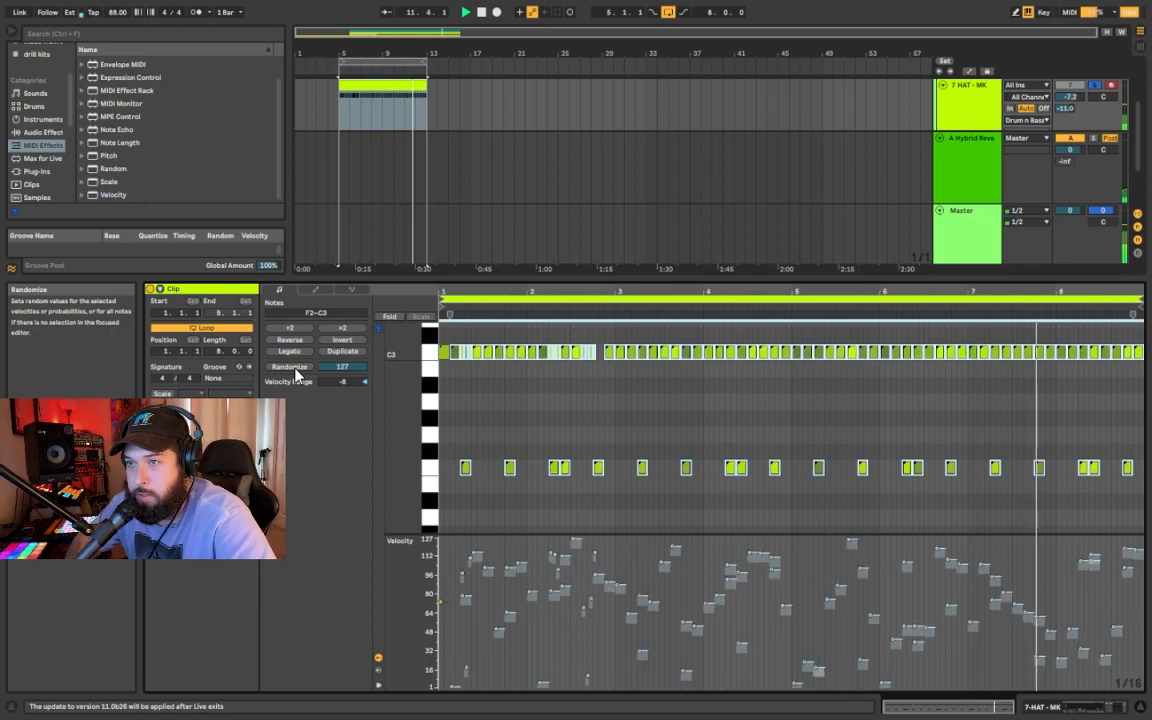
{"action": "left_click", "coordinate": [294, 369]}
Undo the velocity randomizations of the hat notes
{"action": "key", "text": "ctrl+z"}
{"action": "key", "text": "ctrl+z"}
{"action": "key", "text": "ctrl+z"}
{"action": "key", "text": "ctrl+z"}
{"action": "key", "text": "ctrl+z"}
{"action": "key", "text": "ctrl+z"}
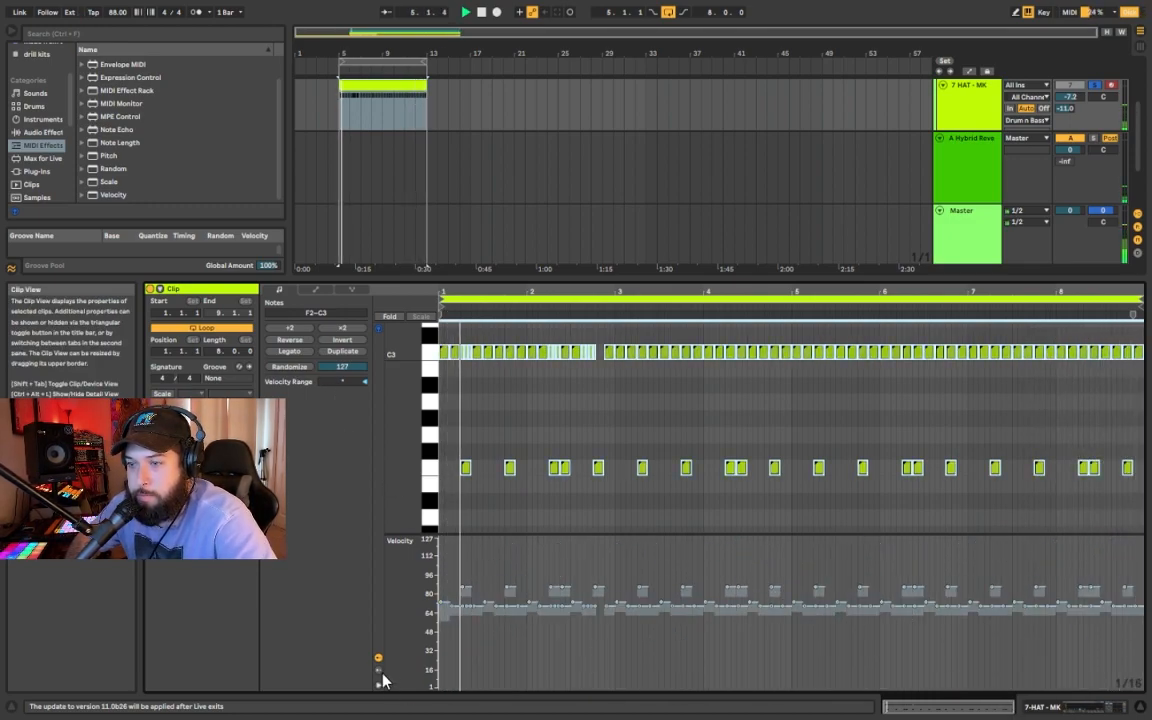
Show the Chance lane below the velocities and level the hat notes' chance at 64%
{"action": "left_click", "coordinate": [379, 684]}
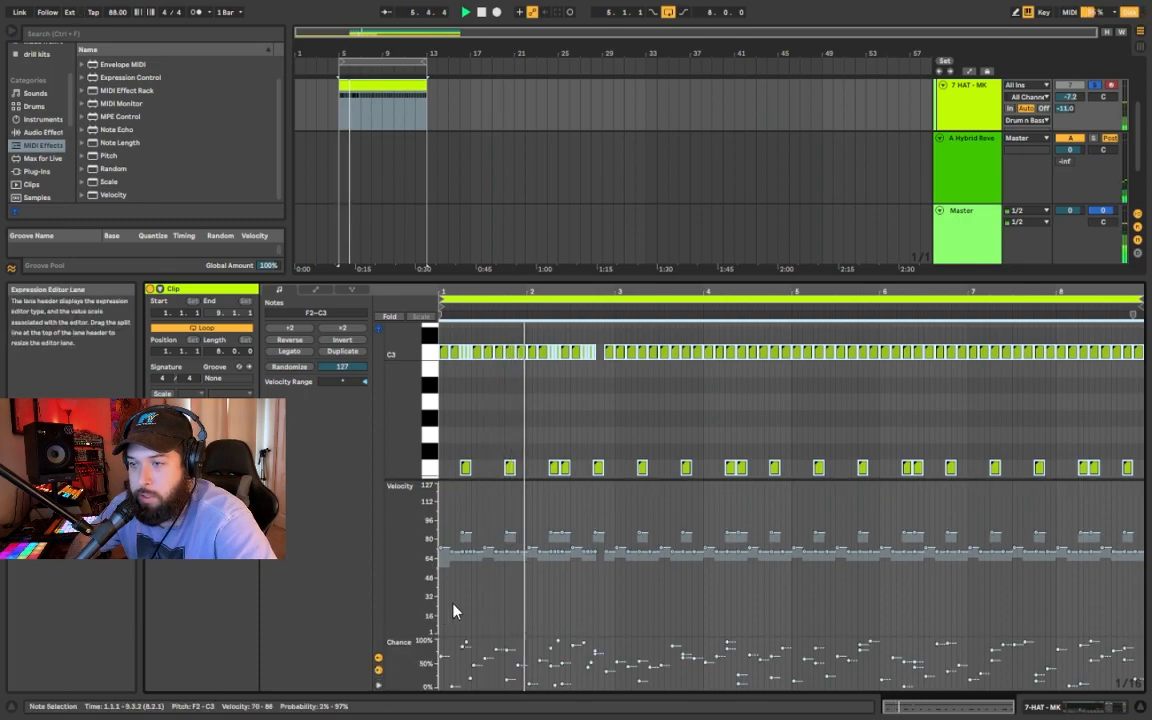
{"action": "left_click_drag", "start_coordinate": [445, 640], "coordinate": [1143, 690]}
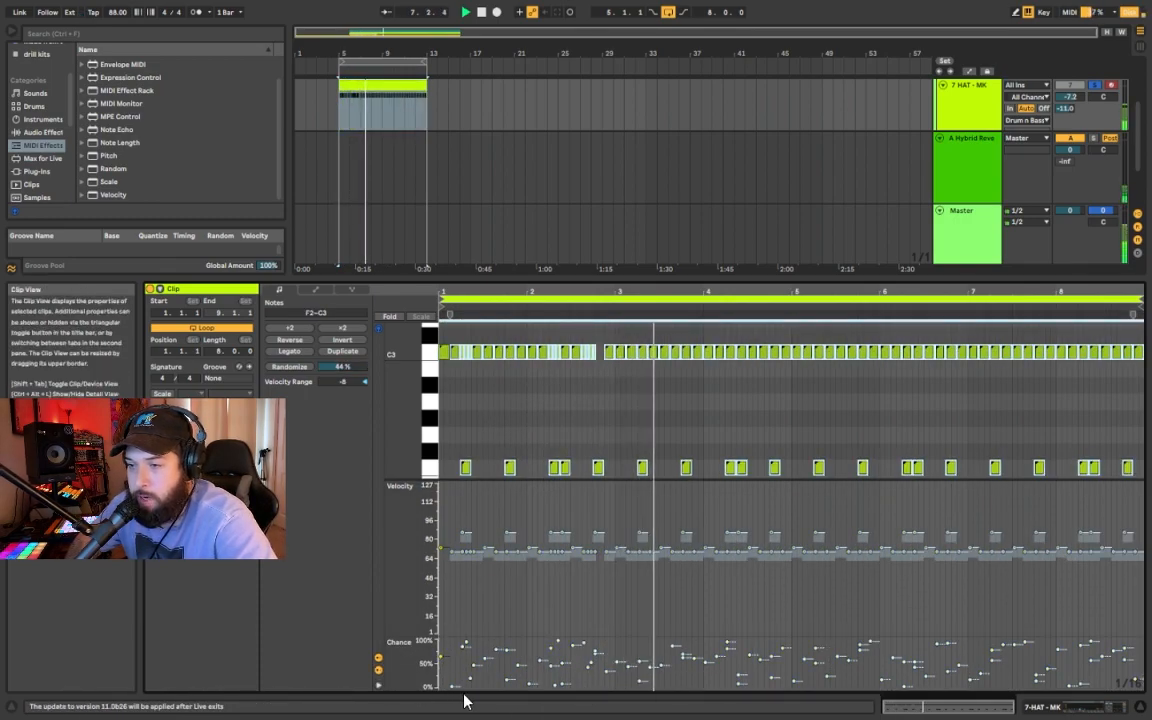
{"action": "mouse_move", "coordinate": [454, 687]}
{"action": "left_mouse_down"}
{"action": "mouse_move", "coordinate": [452, 645]}
{"action": "mouse_move", "coordinate": [490, 673]}
{"action": "left_mouse_up"}
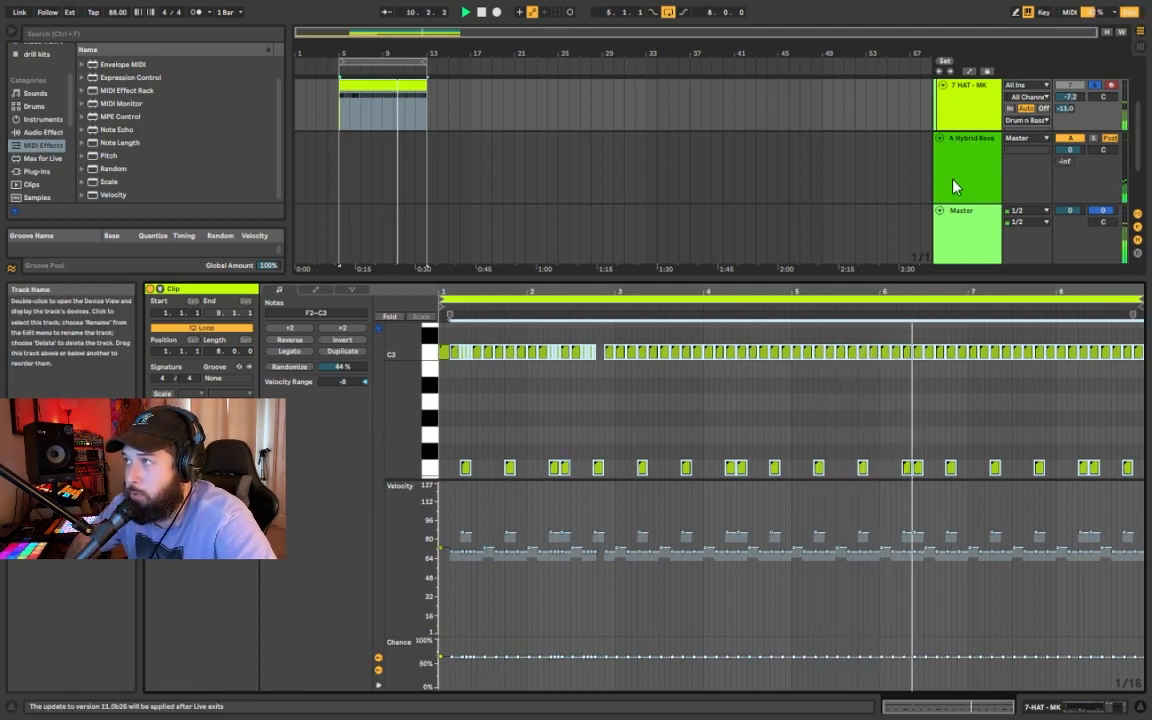
Select all F2 notes in the hat clip and lower their chance to 26%
{"action": "left_click_drag", "start_coordinate": [969, 280], "coordinate": [969, 372]}
{"action": "left_click", "coordinate": [966, 120]}
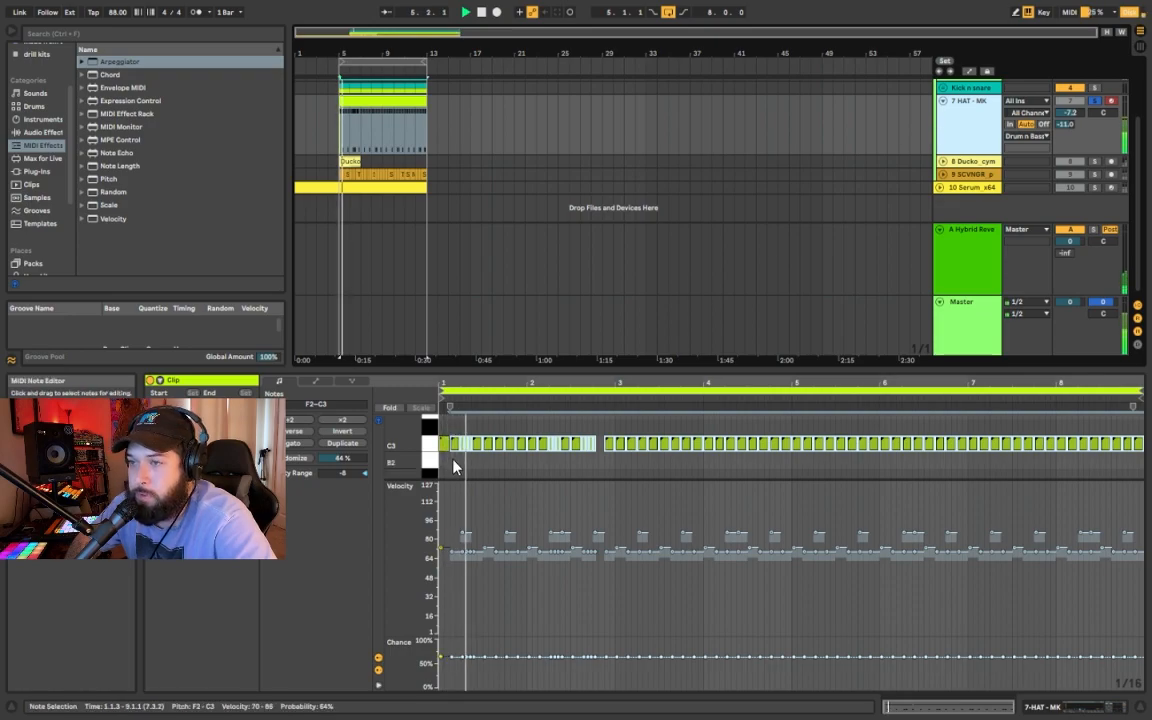
{"action": "scroll", "coordinate": [500, 465], "scroll_direction": "down", "scroll_amount": 4}
{"action": "left_click_drag", "start_coordinate": [456, 425], "coordinate": [1138, 480]}
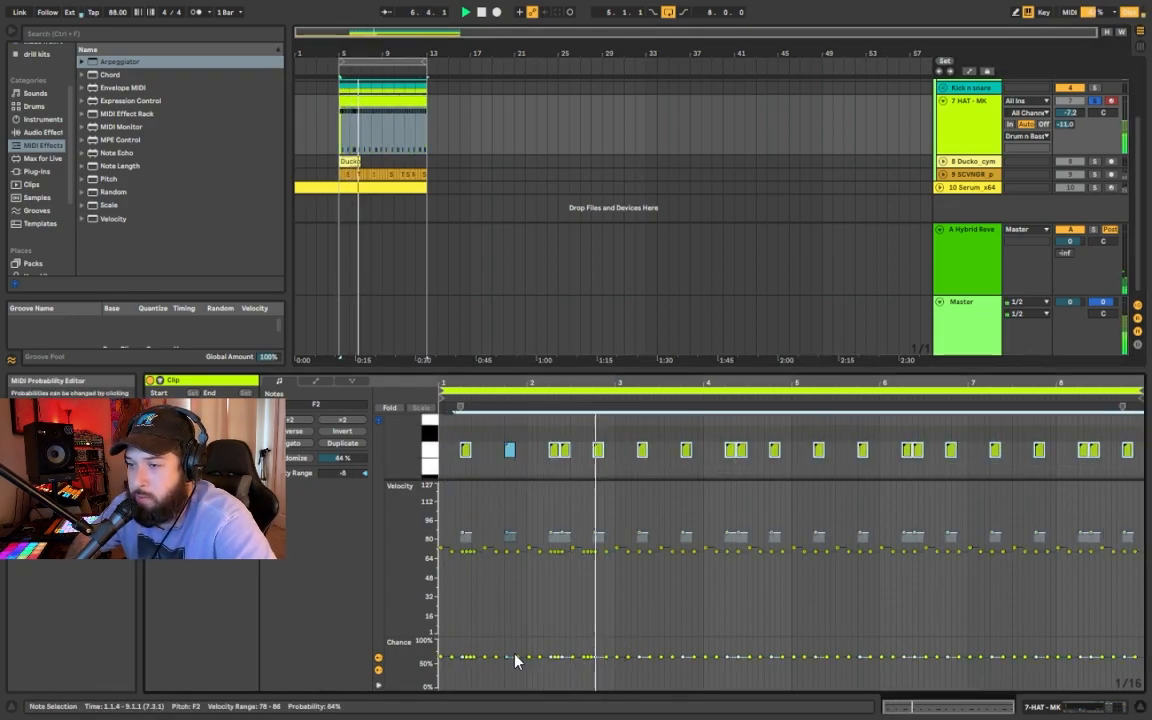
{"action": "left_click_drag", "start_coordinate": [510, 660], "coordinate": [510, 675]}
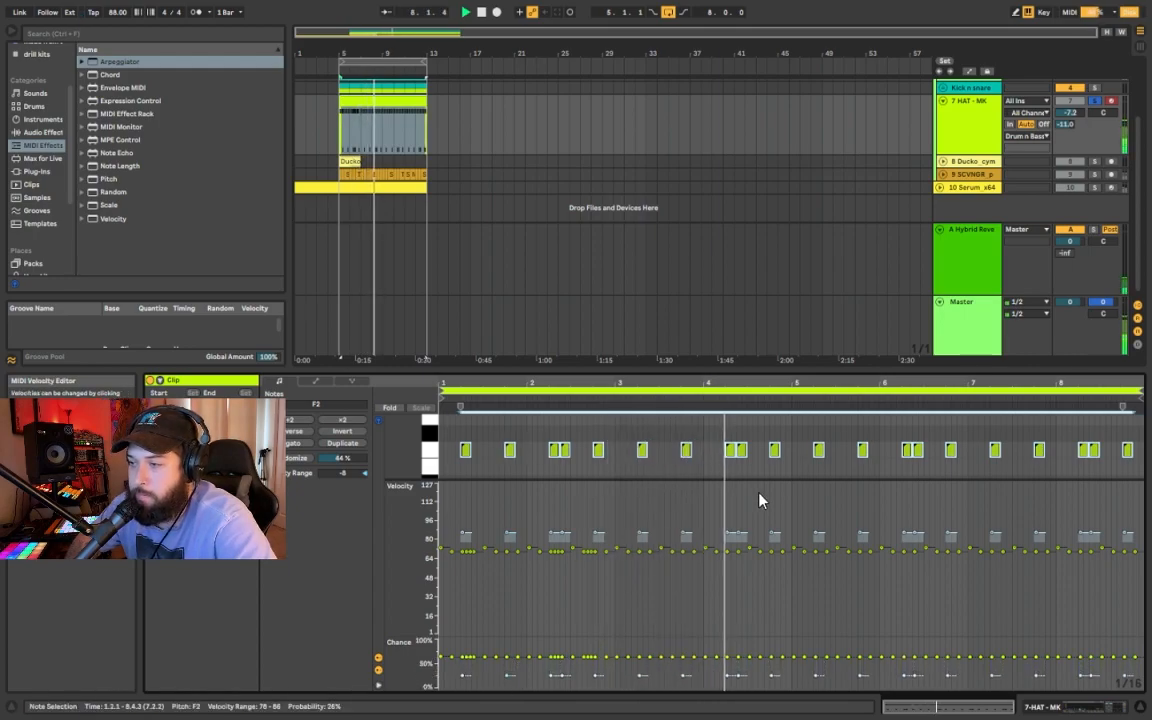
Fold the HAT - MK track and unfold the SCVNGR percussion track
{"action": "left_click", "coordinate": [964, 135]}
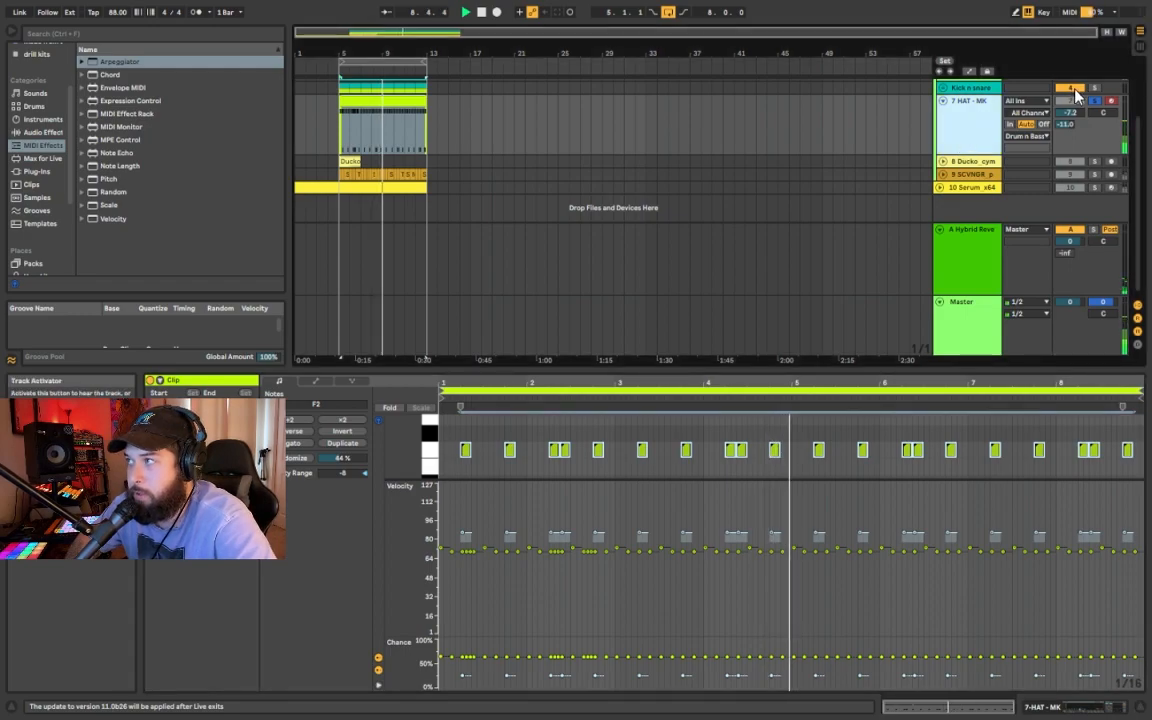
{"action": "left_click", "coordinate": [944, 103]}
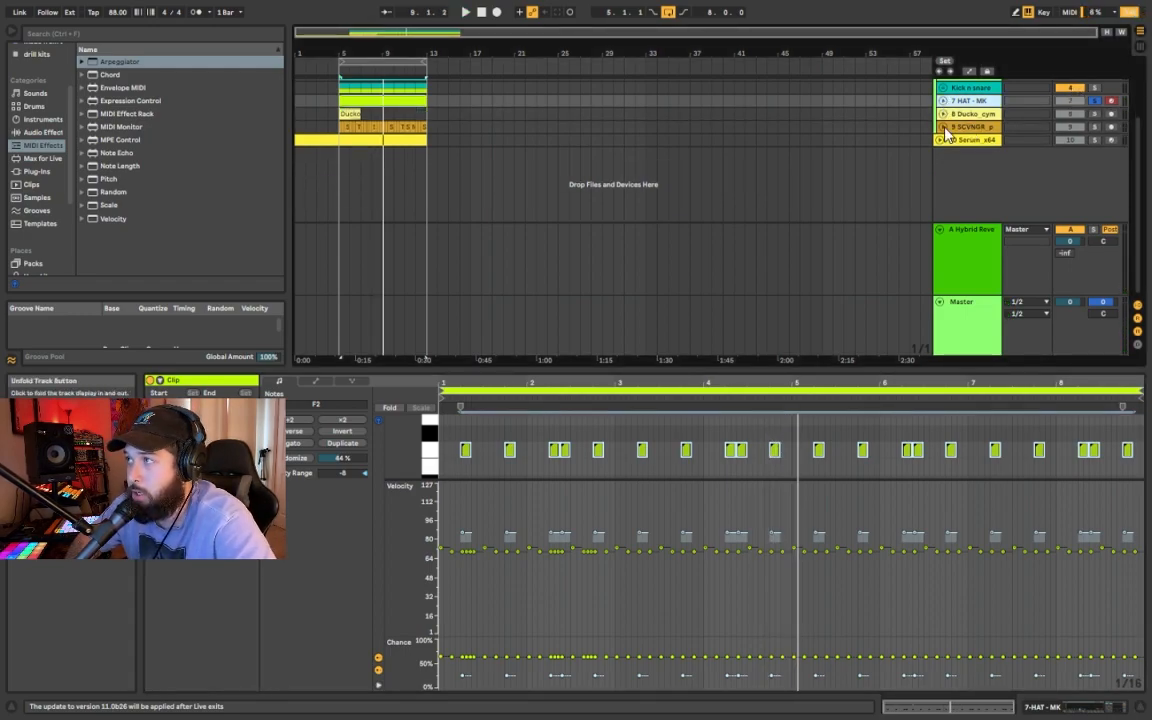
{"action": "left_click", "coordinate": [946, 133]}
{"action": "left_click", "coordinate": [972, 135]}
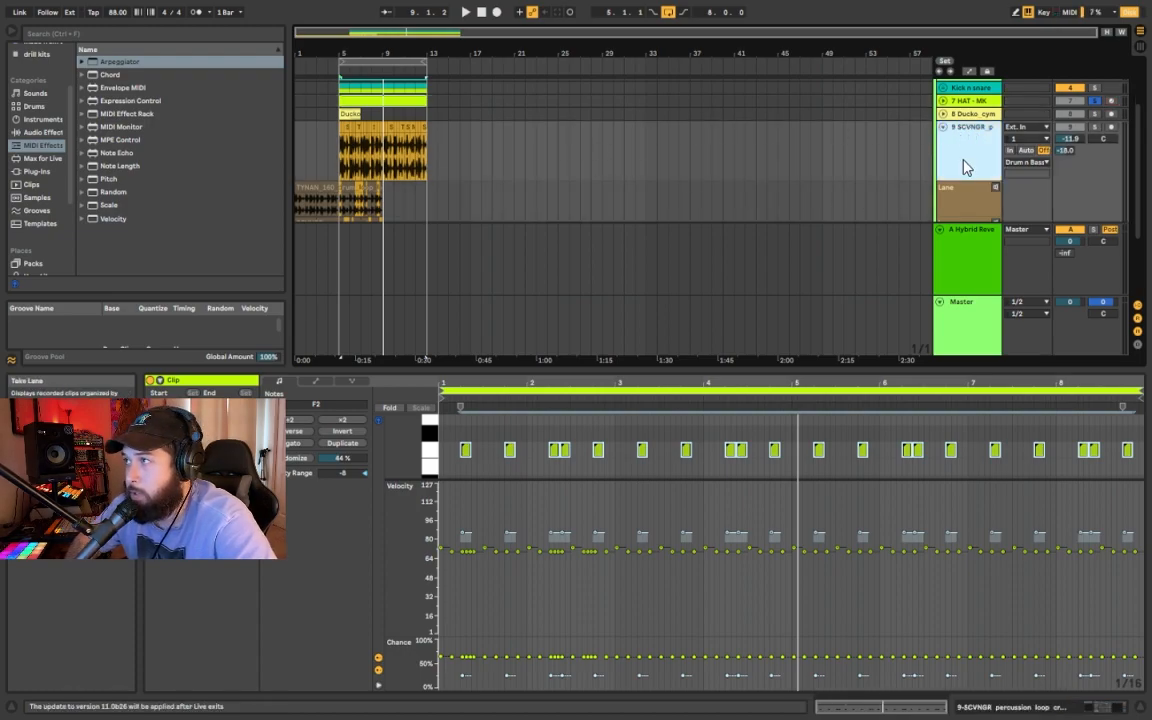
Select the percussion track's comped clips from bar 5 to 13 and examine them alongside the three take lanes
{"action": "mouse_move", "coordinate": [336, 138]}
{"action": "left_mouse_down"}
{"action": "mouse_move", "coordinate": [447, 150]}
{"action": "mouse_move", "coordinate": [339, 136]}
{"action": "left_mouse_up"}
{"action": "left_click", "coordinate": [432, 140]}
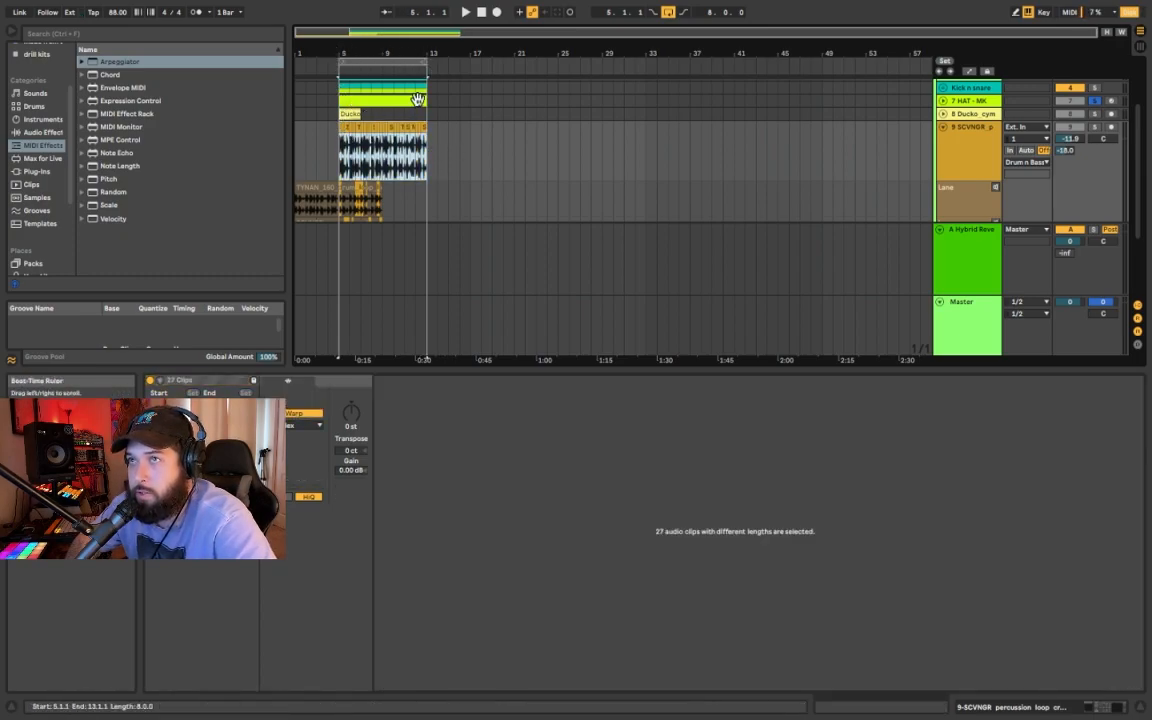
{"action": "scroll", "coordinate": [967, 160], "scroll_direction": "down", "scroll_amount": 5}
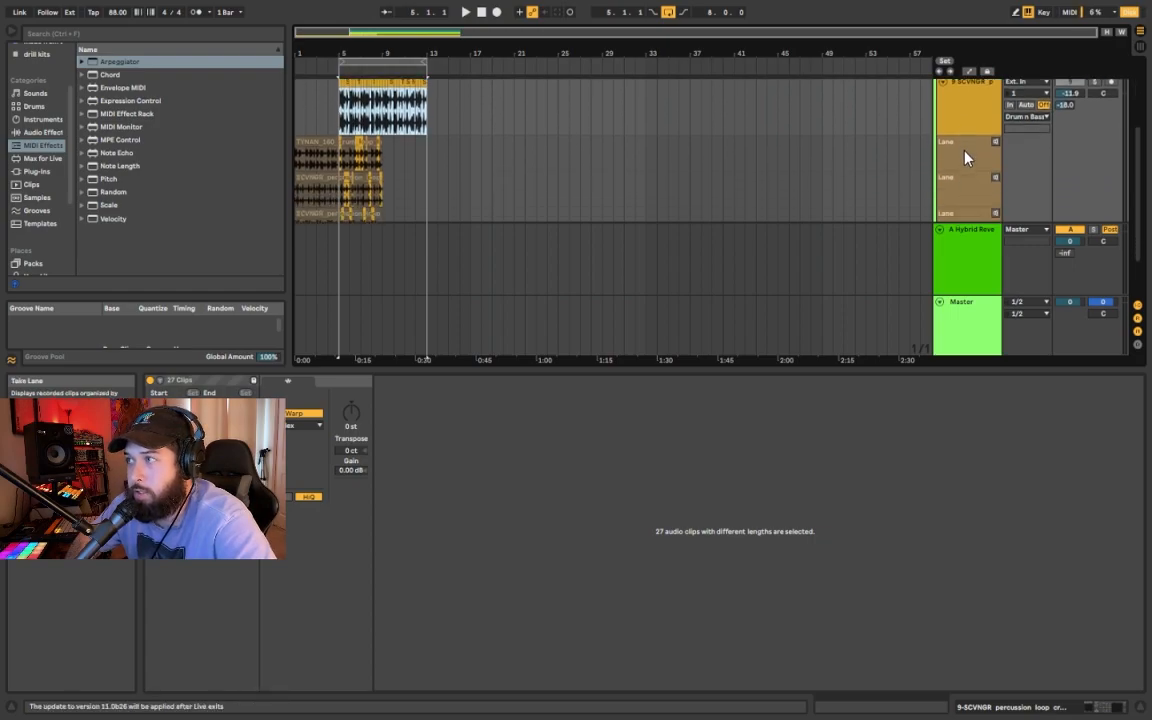
{"action": "scroll", "coordinate": [964, 139], "scroll_direction": "up", "scroll_amount": 4}
{"action": "scroll", "coordinate": [437, 131], "scroll_direction": "down", "scroll_amount": 1}
{"action": "scroll", "coordinate": [436, 131], "scroll_direction": "down", "scroll_amount": 1}
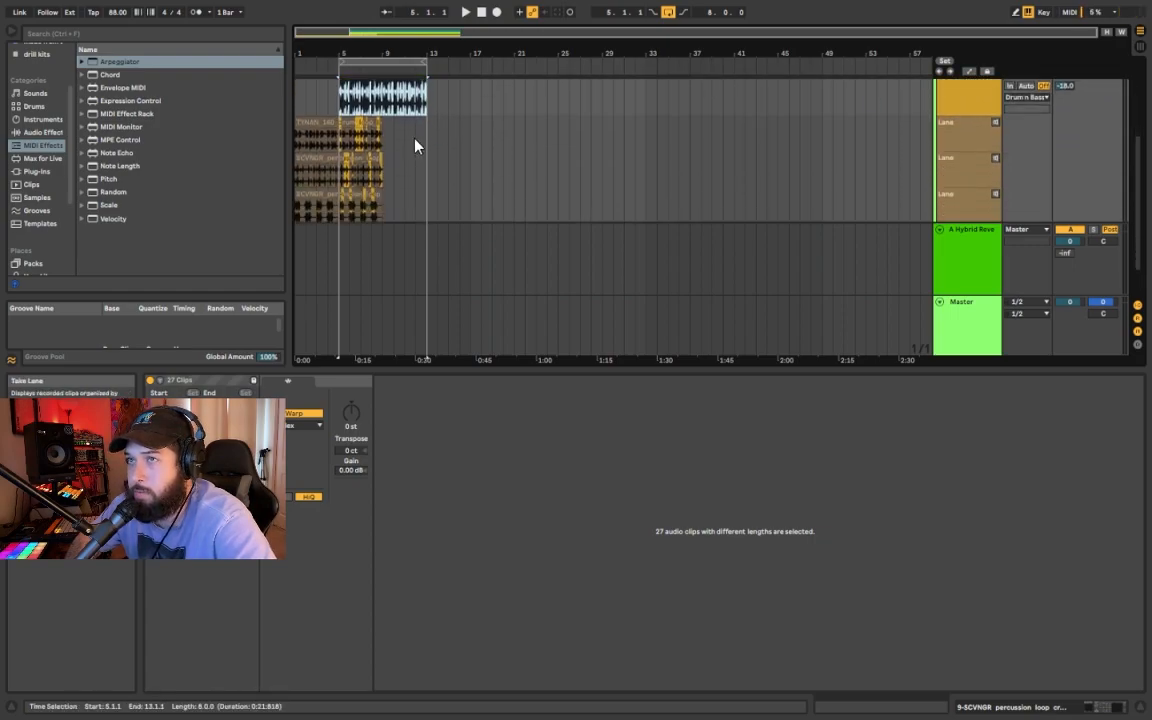
{"action": "left_click_drag", "start_coordinate": [350, 54], "coordinate": [424, 123]}
{"action": "scroll", "coordinate": [962, 95], "scroll_direction": "up", "scroll_amount": 1}
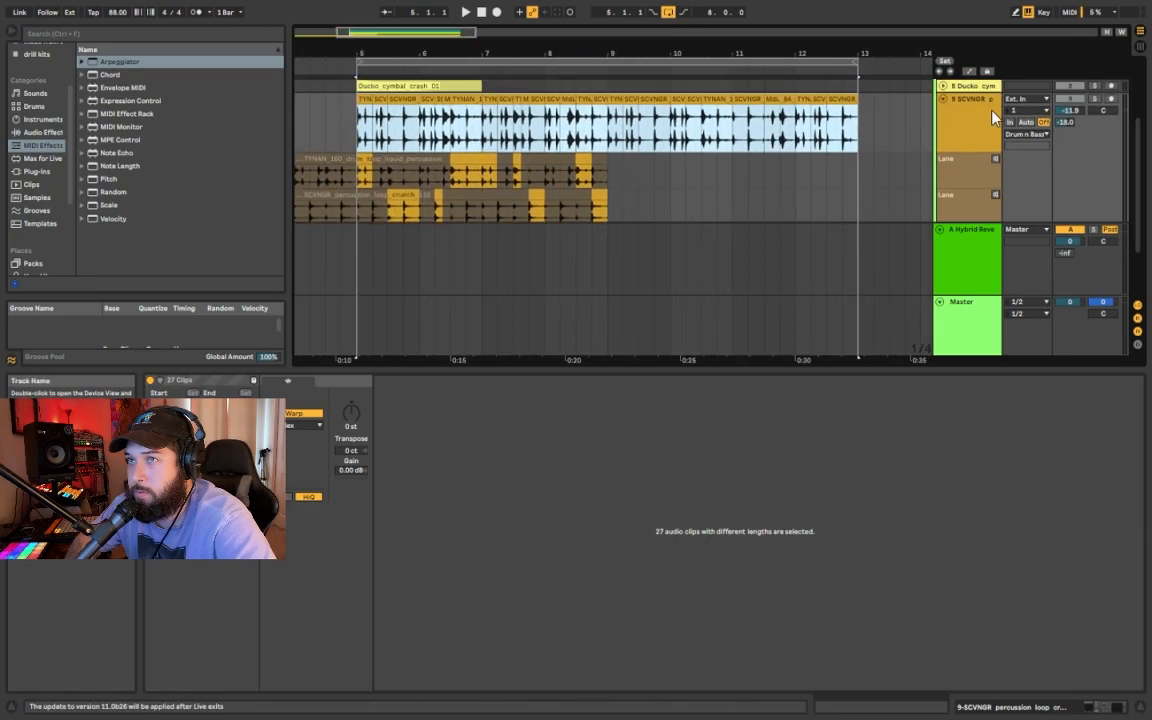
{"action": "left_click_drag", "start_coordinate": [915, 366], "coordinate": [896, 581]}
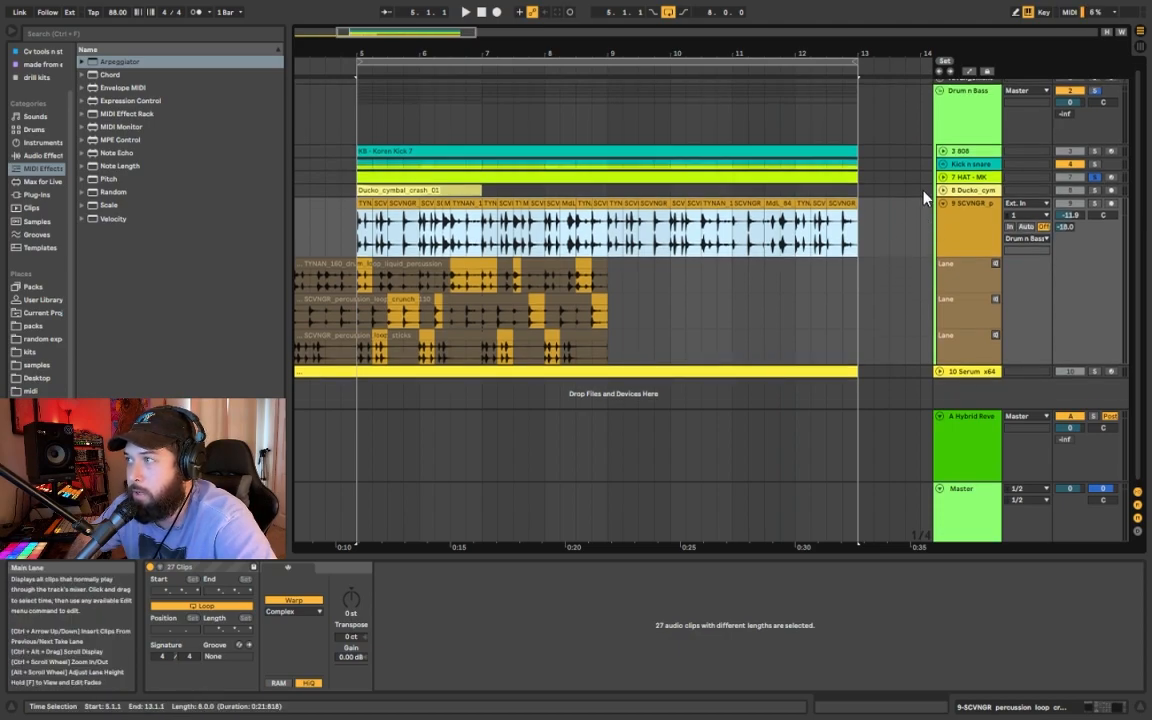
Solo the SCVNGR percussion track and audition its first and second take lanes with playback
{"action": "left_click", "coordinate": [1080, 203]}
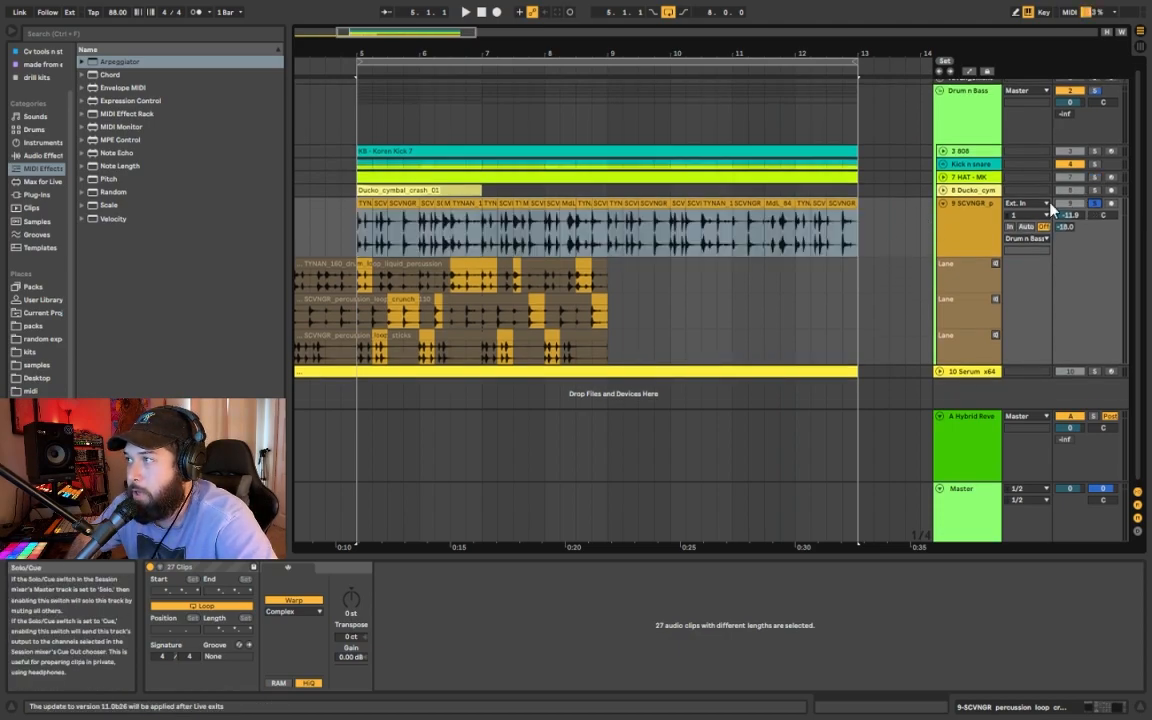
{"action": "left_click", "coordinate": [995, 265]}
{"action": "key", "text": "space"}
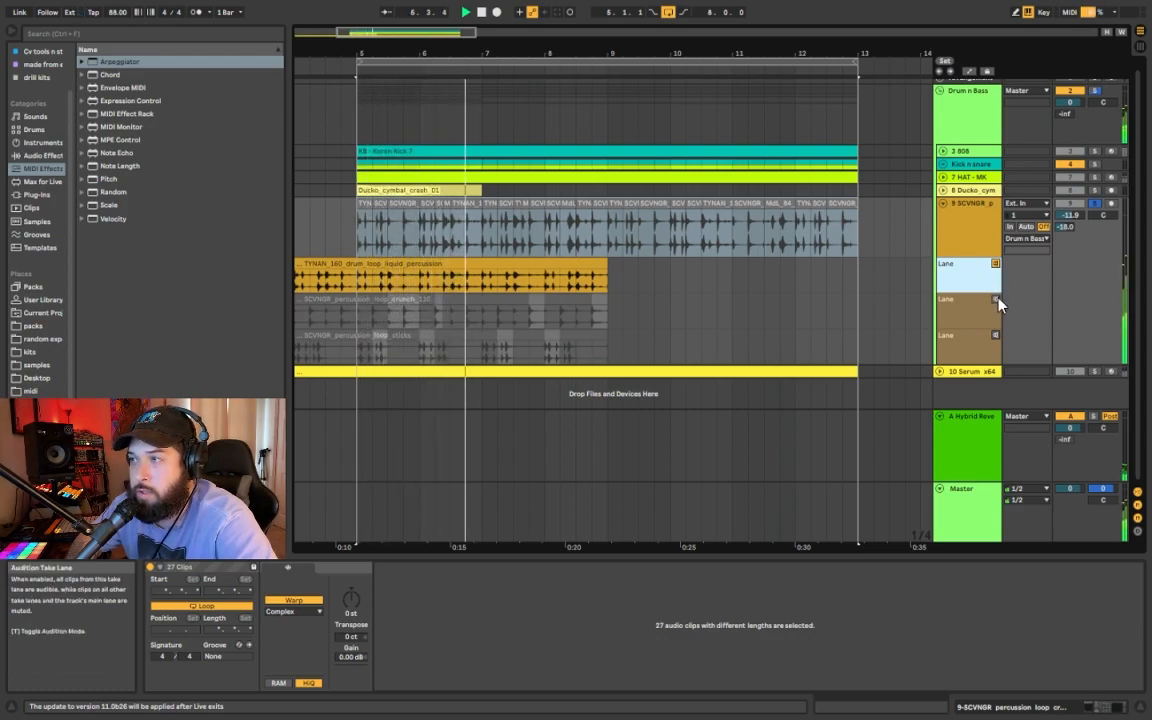
{"action": "left_click", "coordinate": [995, 299]}
{"action": "key", "text": "space"}
{"action": "key", "text": "space"}
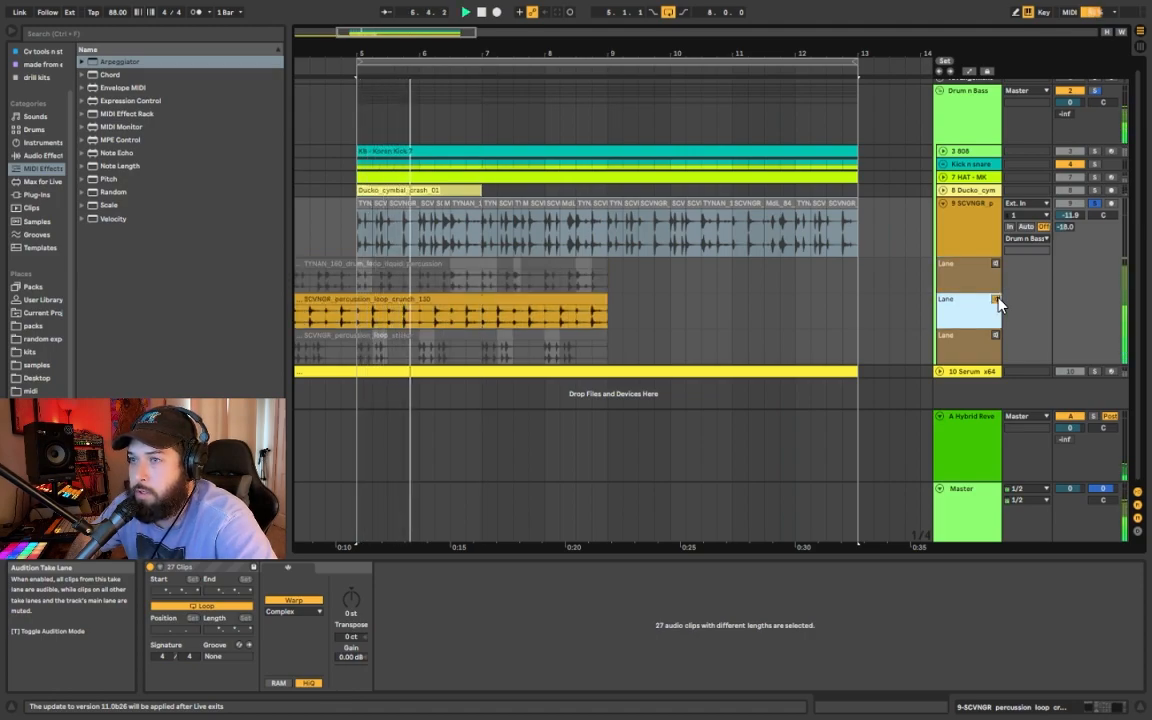
Audition the percussion track's third take lane with playback, return to the comp and stop playback
{"action": "left_click", "coordinate": [995, 334]}
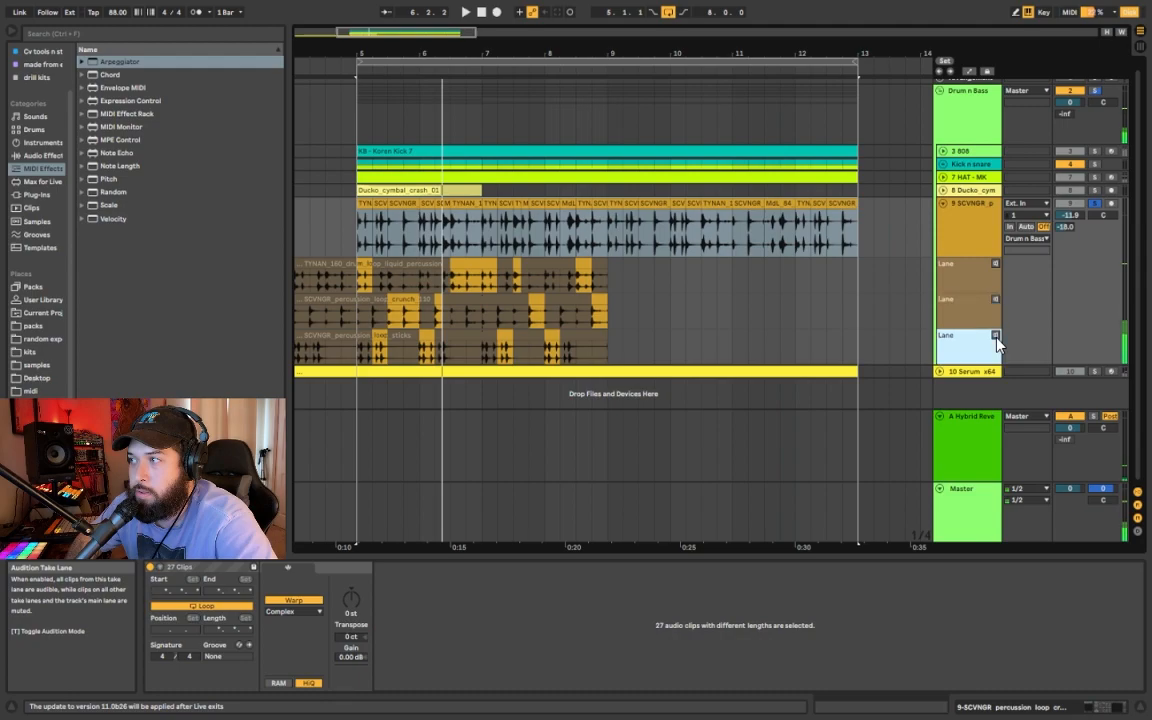
{"action": "key", "text": "space"}
{"action": "key", "text": "space"}
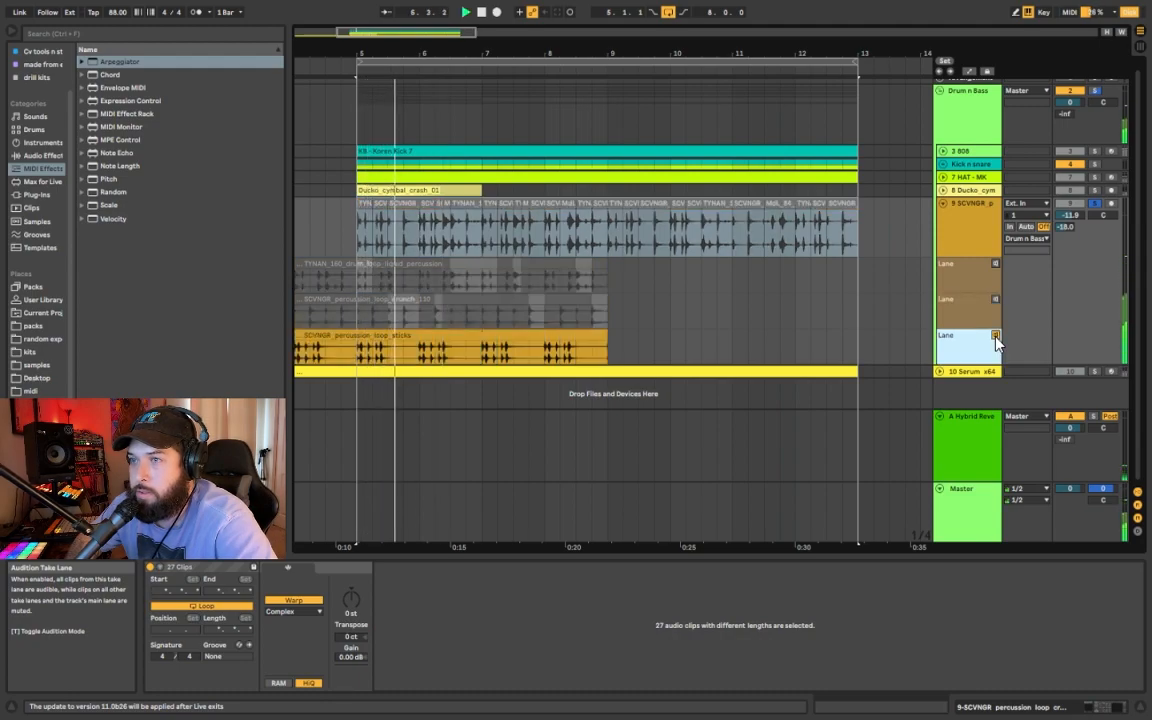
{"action": "left_click", "coordinate": [996, 337]}
{"action": "key", "text": "space"}
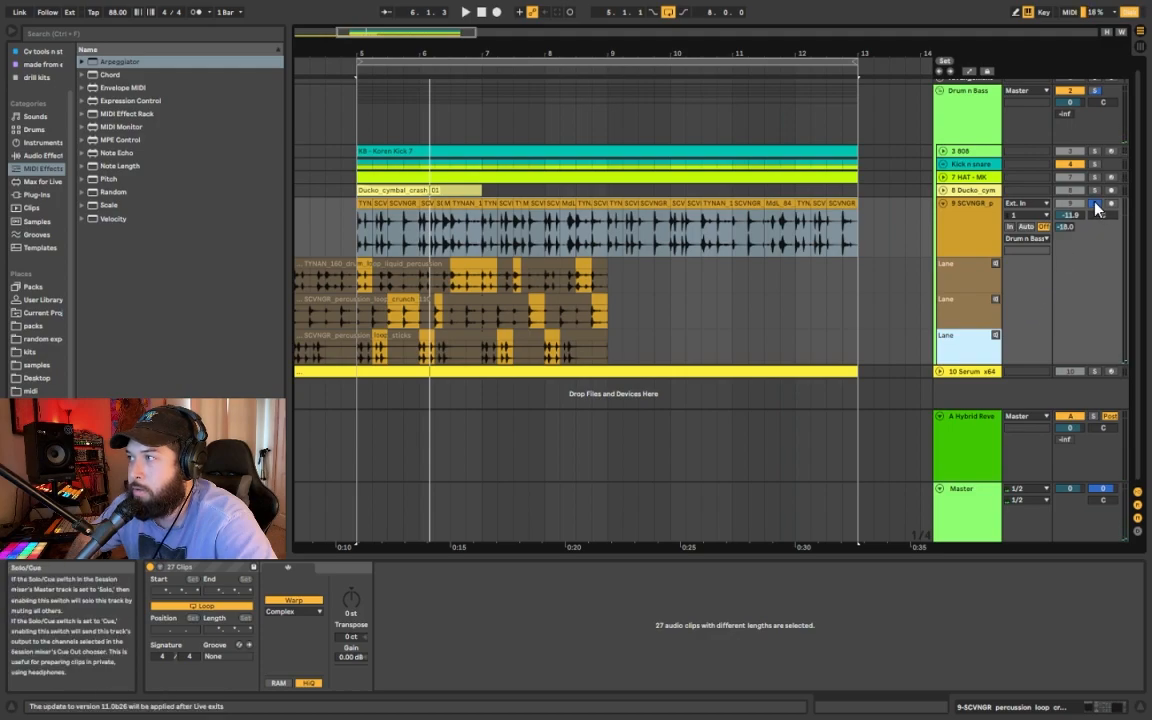
{"action": "left_click", "coordinate": [1095, 204]}
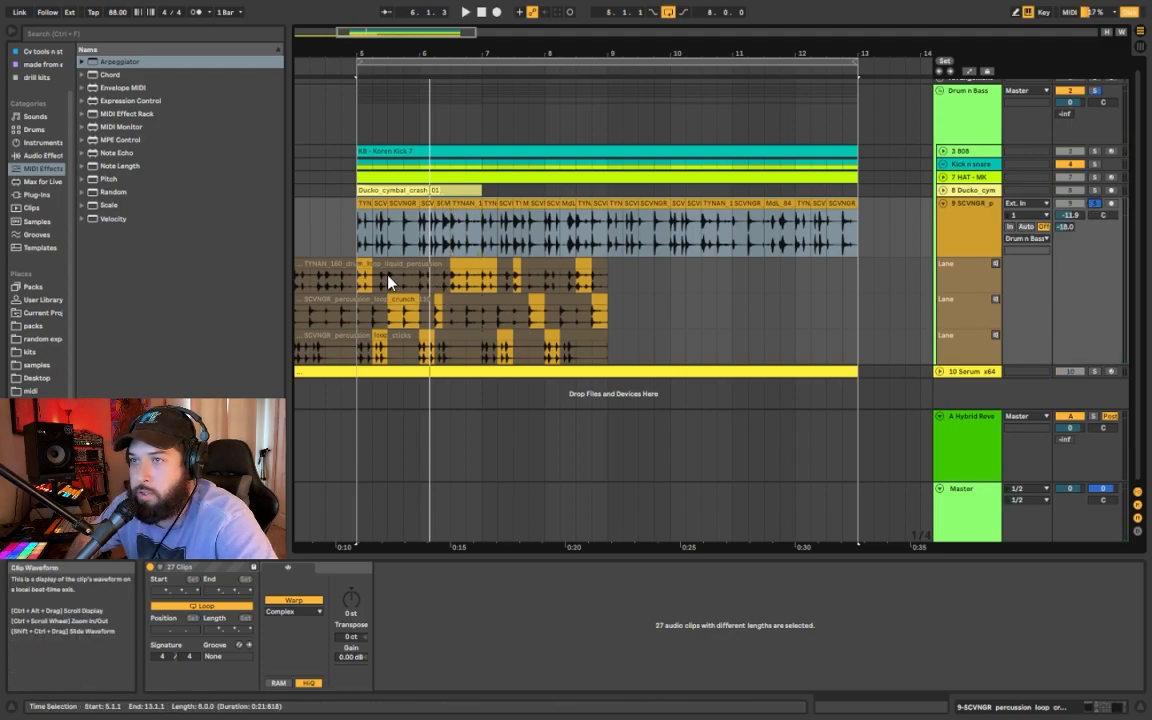
Select the 5.3.1 to 5.4.1 slice in the first take lane and hide the percussion track's take lanes
{"action": "left_click", "coordinate": [396, 282]}
{"action": "left_click_drag", "start_coordinate": [396, 282], "coordinate": [411, 281]}
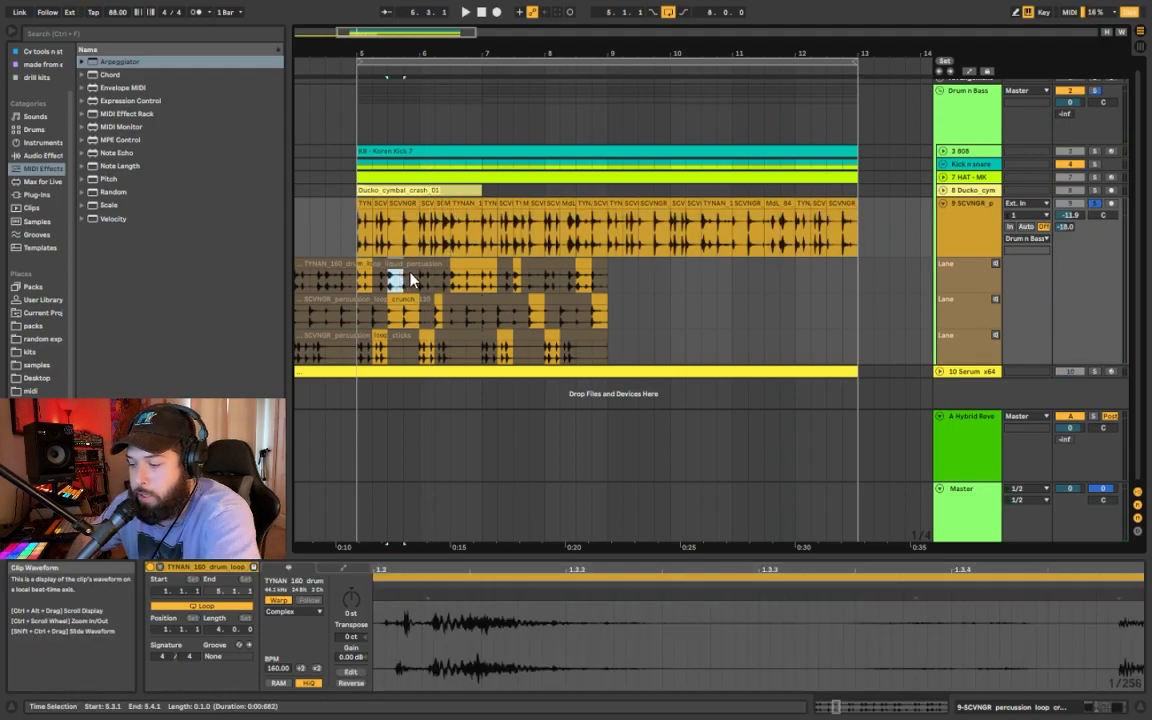
{"action": "key", "text": "ctrl+Down"}
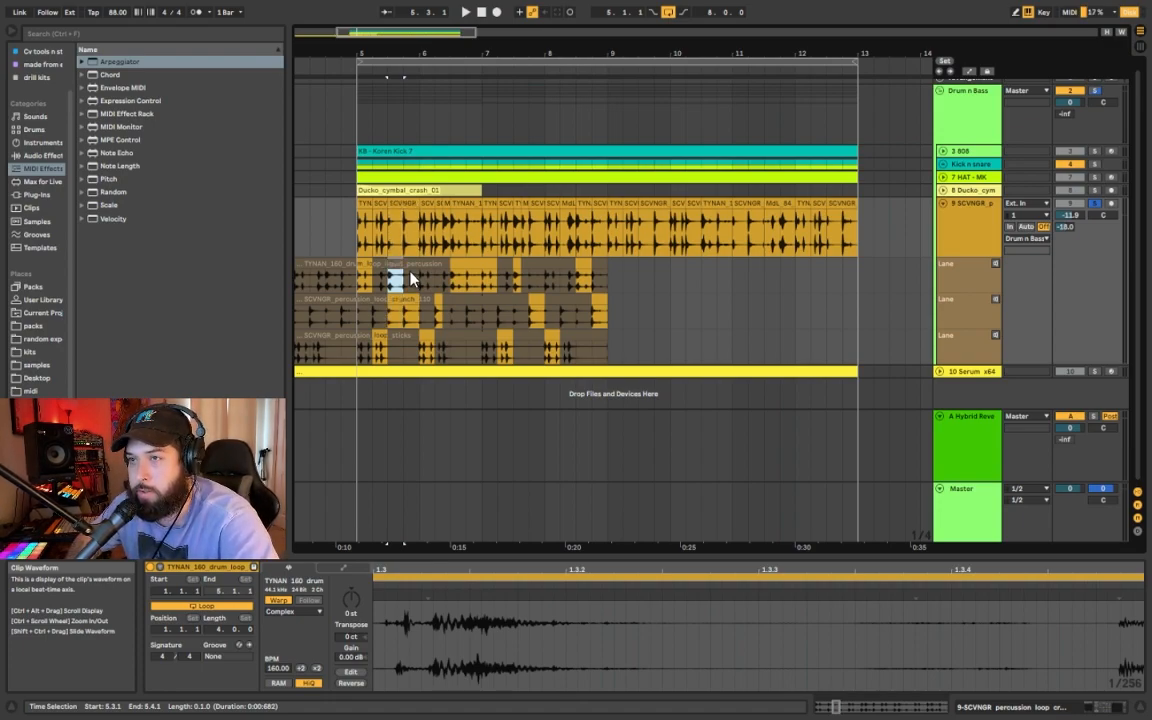
{"action": "left_click", "coordinate": [969, 226]}
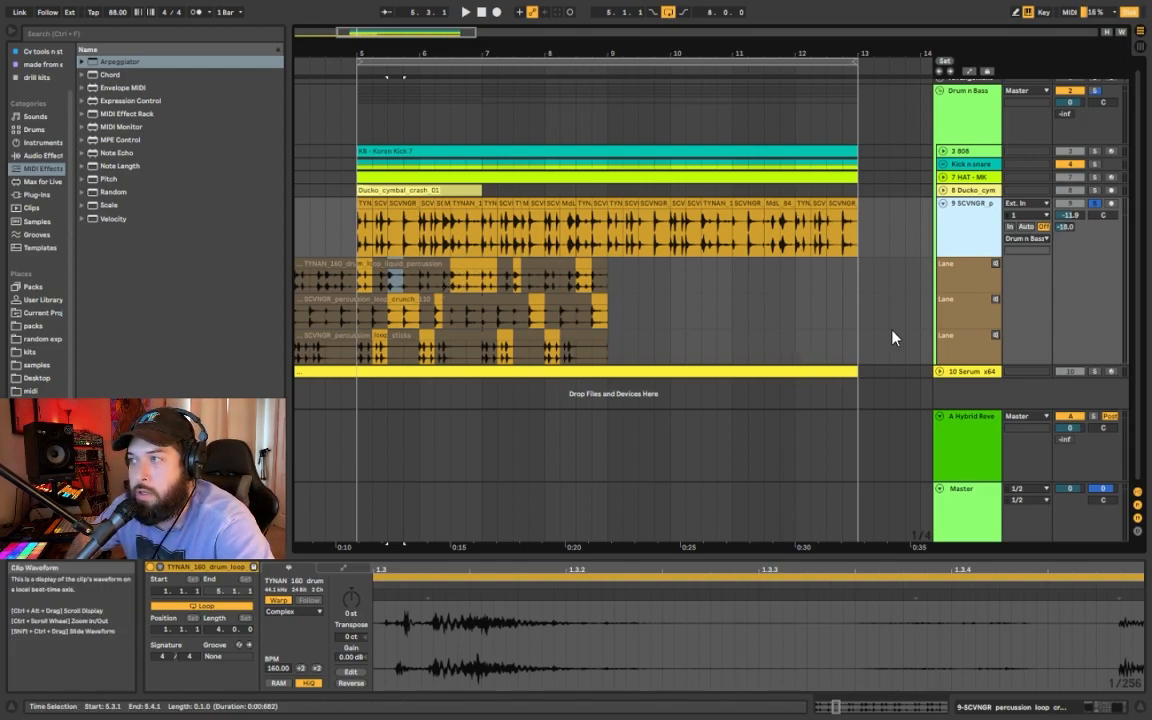
{"action": "left_click", "coordinate": [942, 203]}
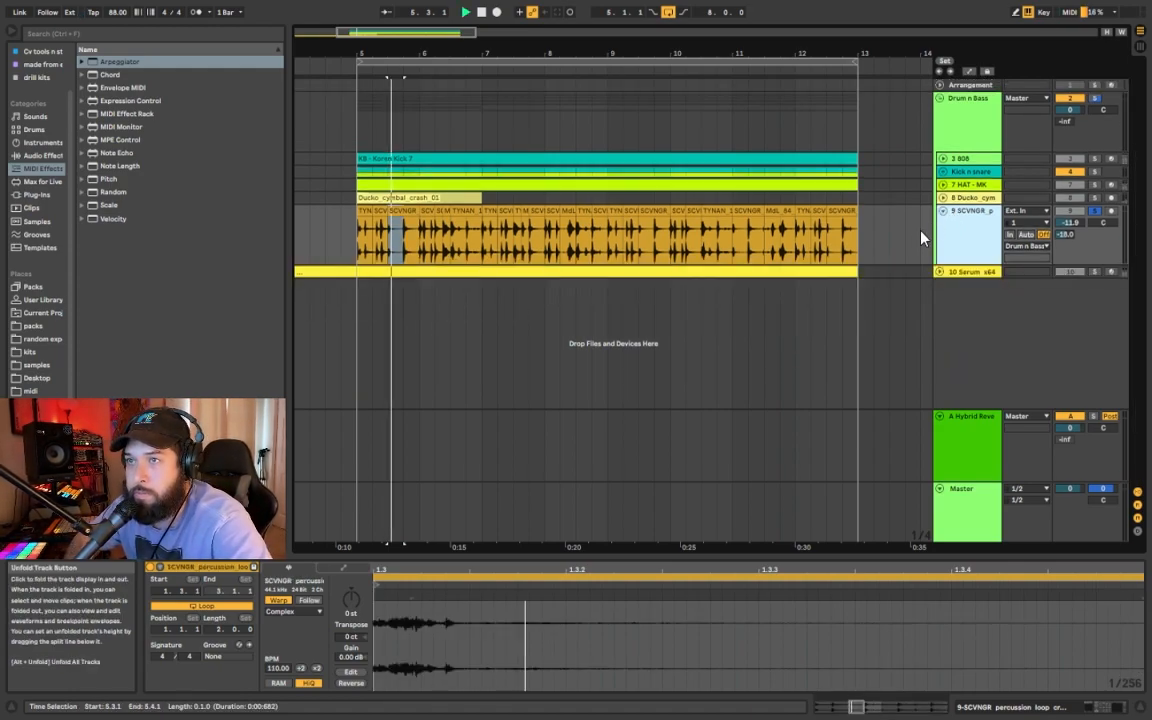
Set the project tempo to 134 BPM and unsolo the percussion track
{"action": "left_click_drag", "start_coordinate": [117, 12], "coordinate": [117, 1]}
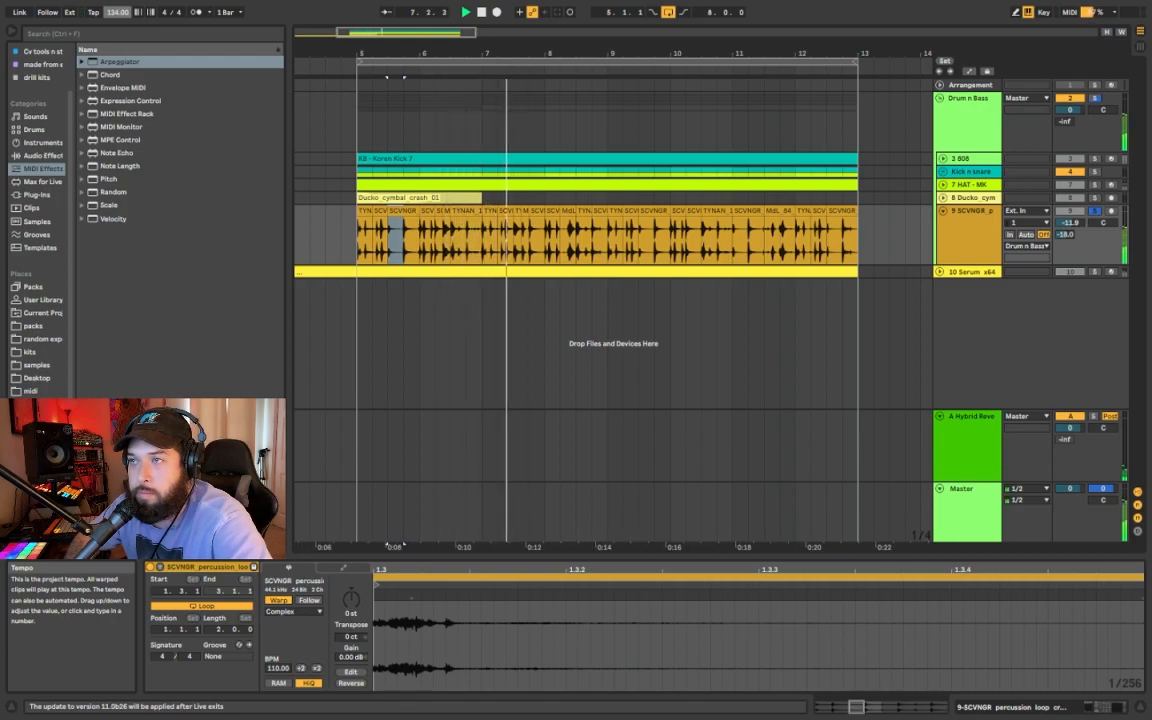
{"action": "left_click", "coordinate": [943, 211]}
{"action": "left_click", "coordinate": [943, 211]}
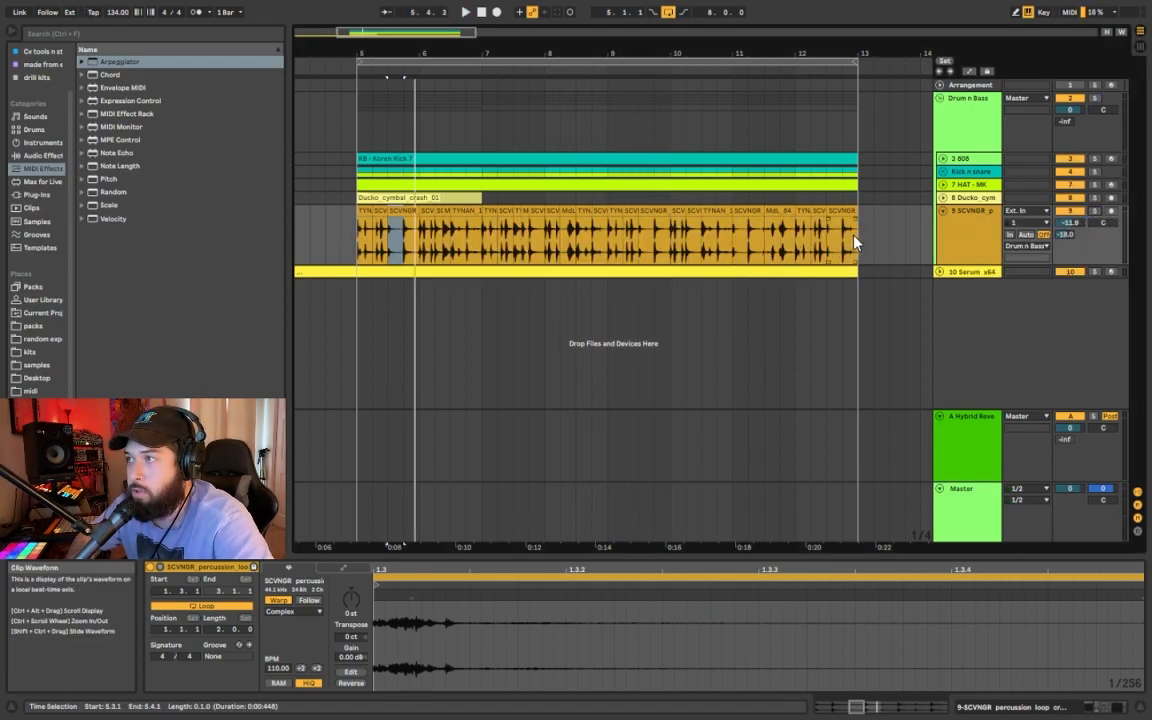
Select the drum clips from bar 5 to 13 and link the tracks from 808 through SCVNGR for editing
{"action": "left_click_drag", "start_coordinate": [858, 240], "coordinate": [358, 100]}
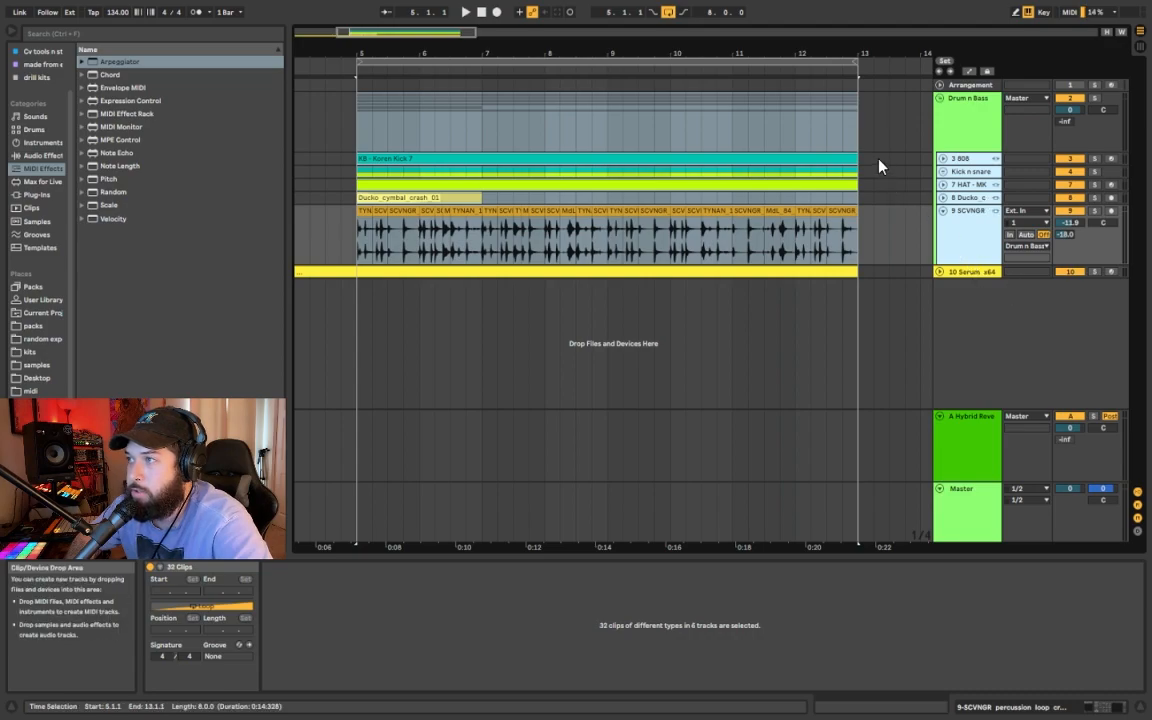
{"action": "mouse_move", "coordinate": [373, 160]}
{"action": "left_mouse_down"}
{"action": "mouse_move", "coordinate": [663, 159]}
{"action": "mouse_move", "coordinate": [380, 140]}
{"action": "mouse_move", "coordinate": [372, 158]}
{"action": "left_mouse_up"}
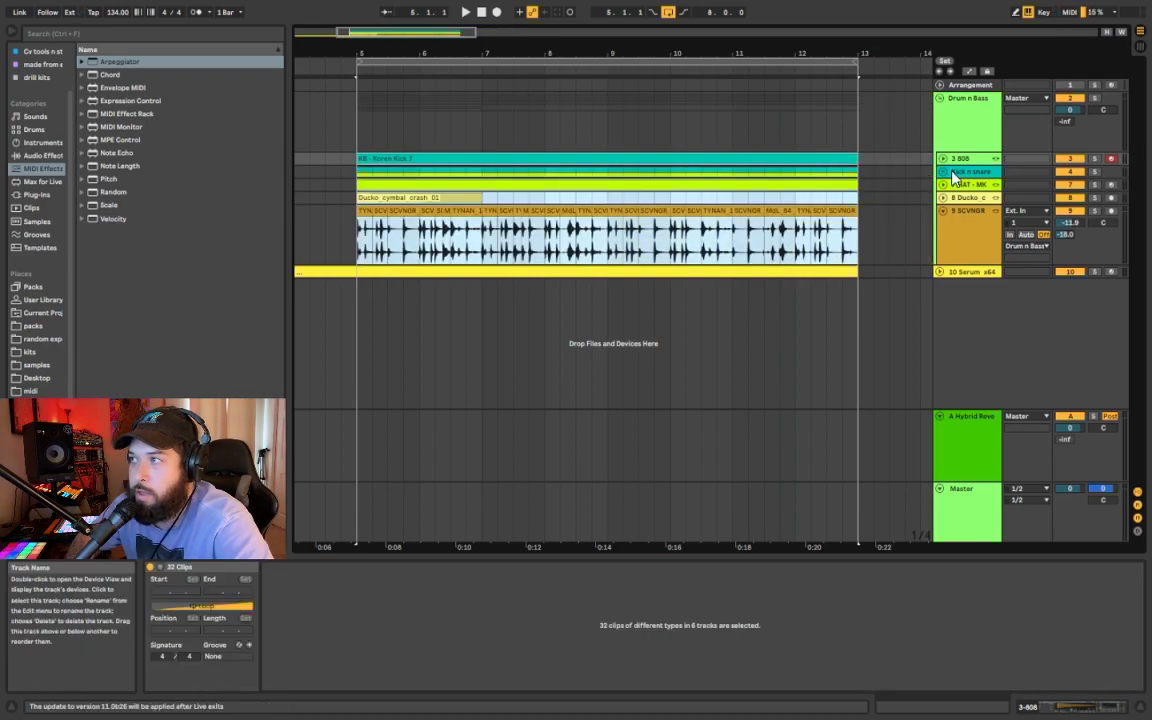
{"action": "left_click", "coordinate": [943, 172]}
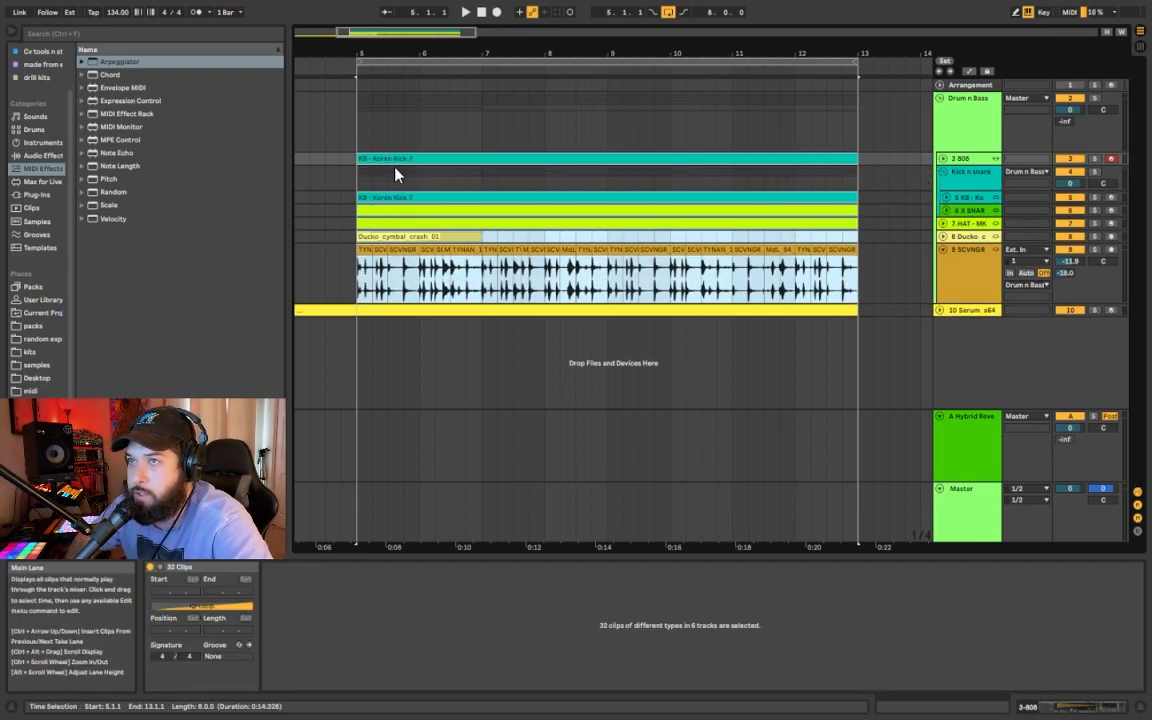
{"action": "left_click_drag", "start_coordinate": [386, 159], "coordinate": [465, 165]}
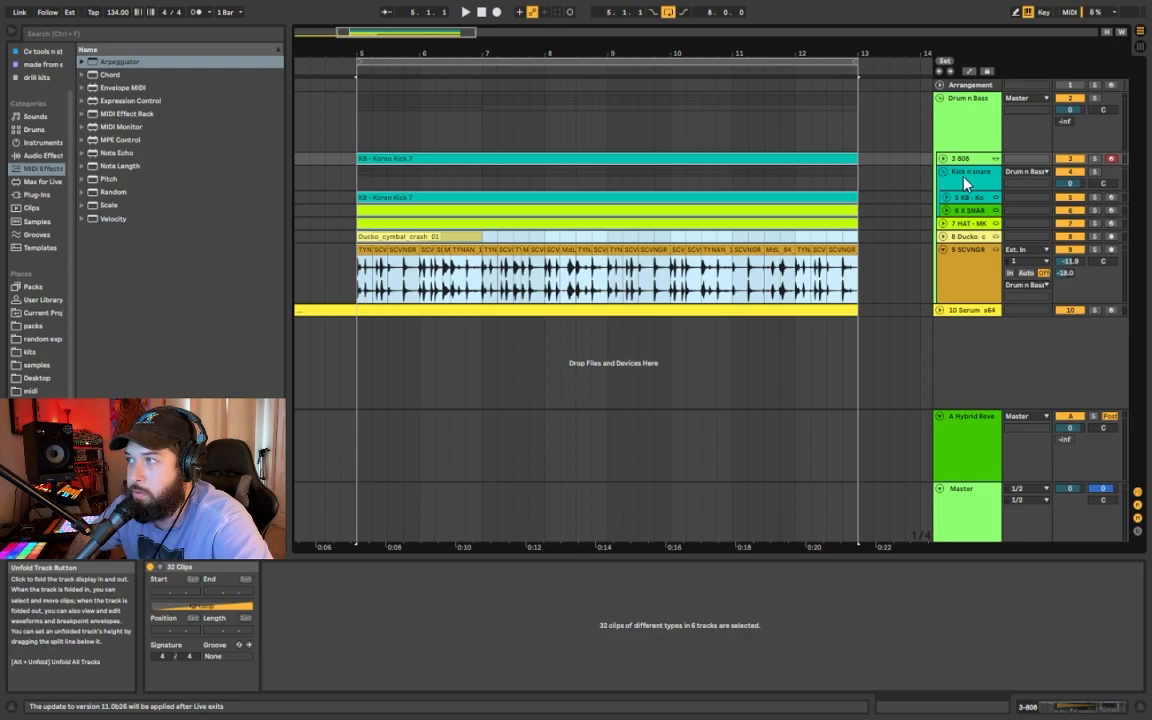
{"action": "left_click", "coordinate": [943, 172]}
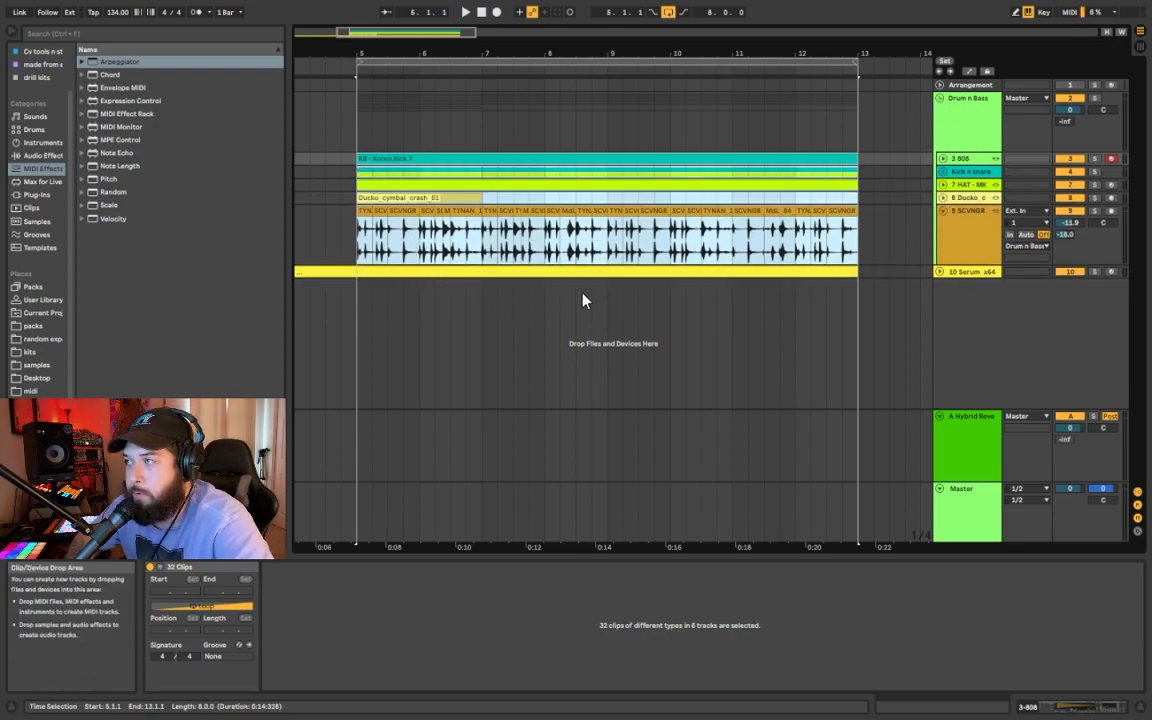
{"action": "left_click", "coordinate": [942, 210]}
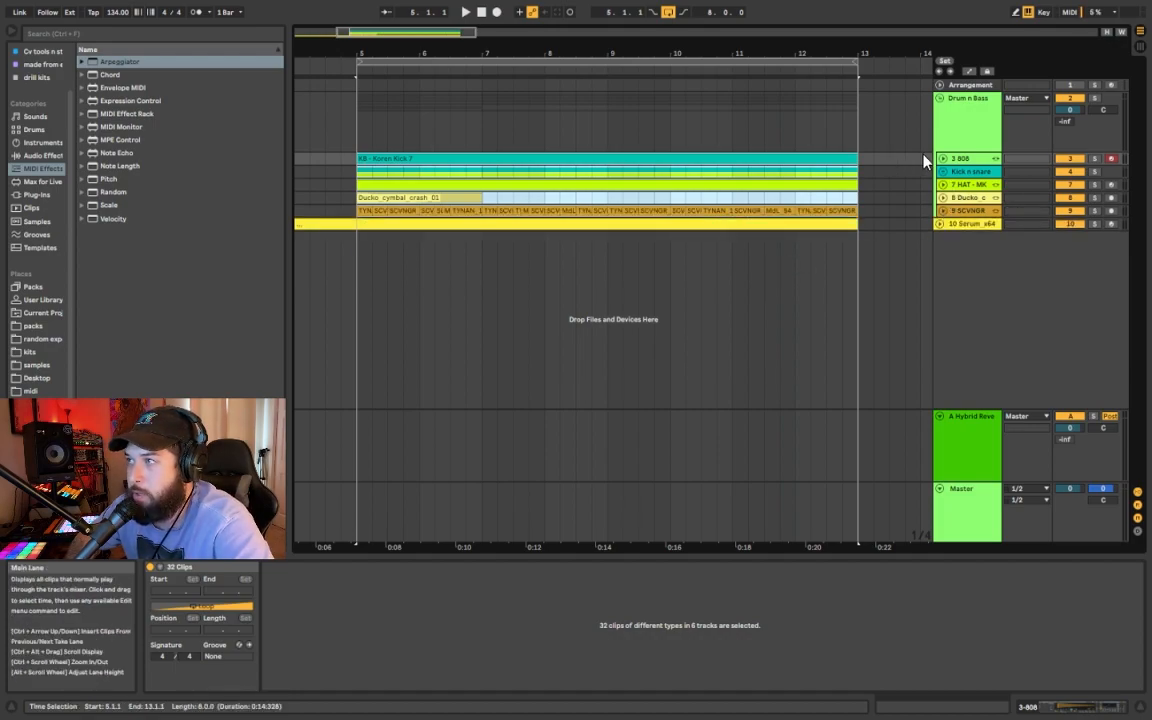
{"action": "left_click", "coordinate": [942, 210]}
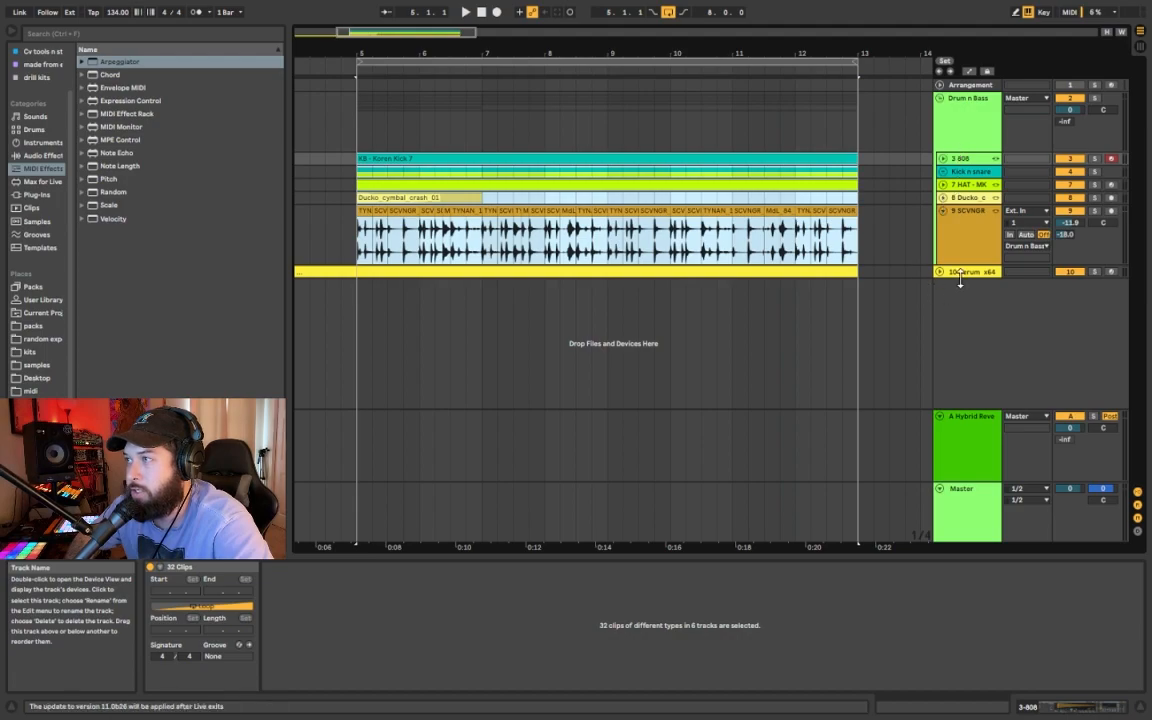
{"action": "left_click_drag", "start_coordinate": [581, 180], "coordinate": [680, 180]}
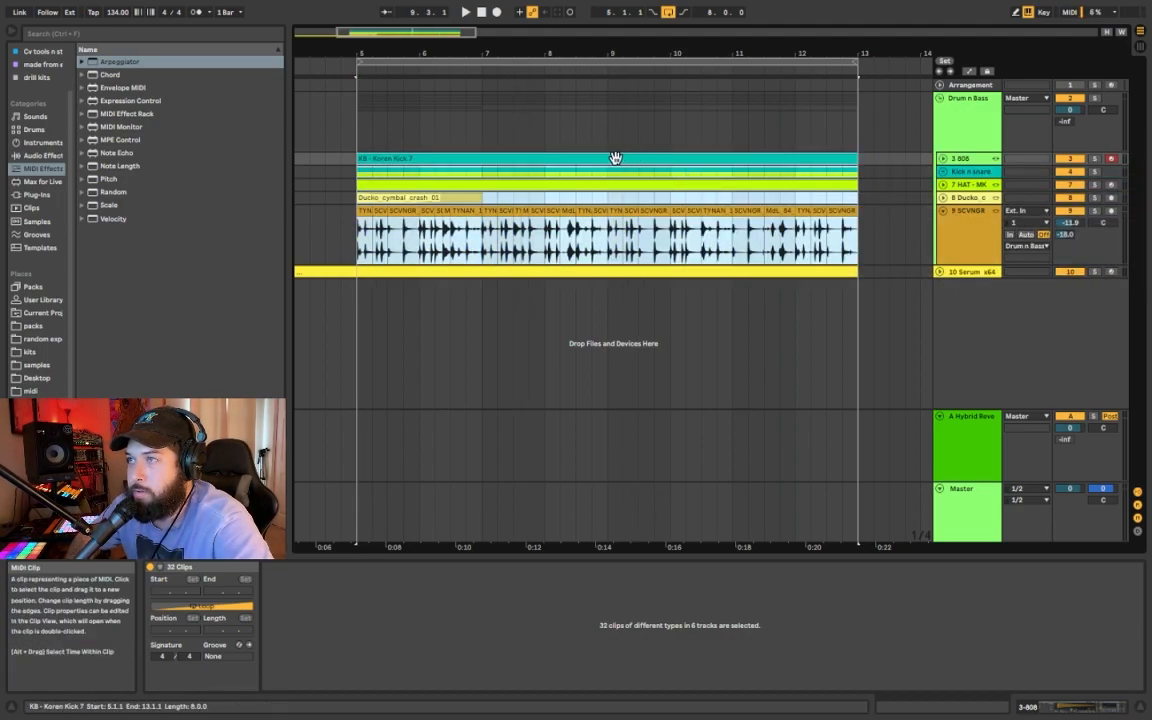
{"action": "mouse_move", "coordinate": [385, 165]}
{"action": "left_mouse_down"}
{"action": "mouse_move", "coordinate": [497, 162]}
{"action": "mouse_move", "coordinate": [397, 163]}
{"action": "left_mouse_up"}
{"action": "left_click_drag", "start_coordinate": [680, 163], "coordinate": [680, 163]}
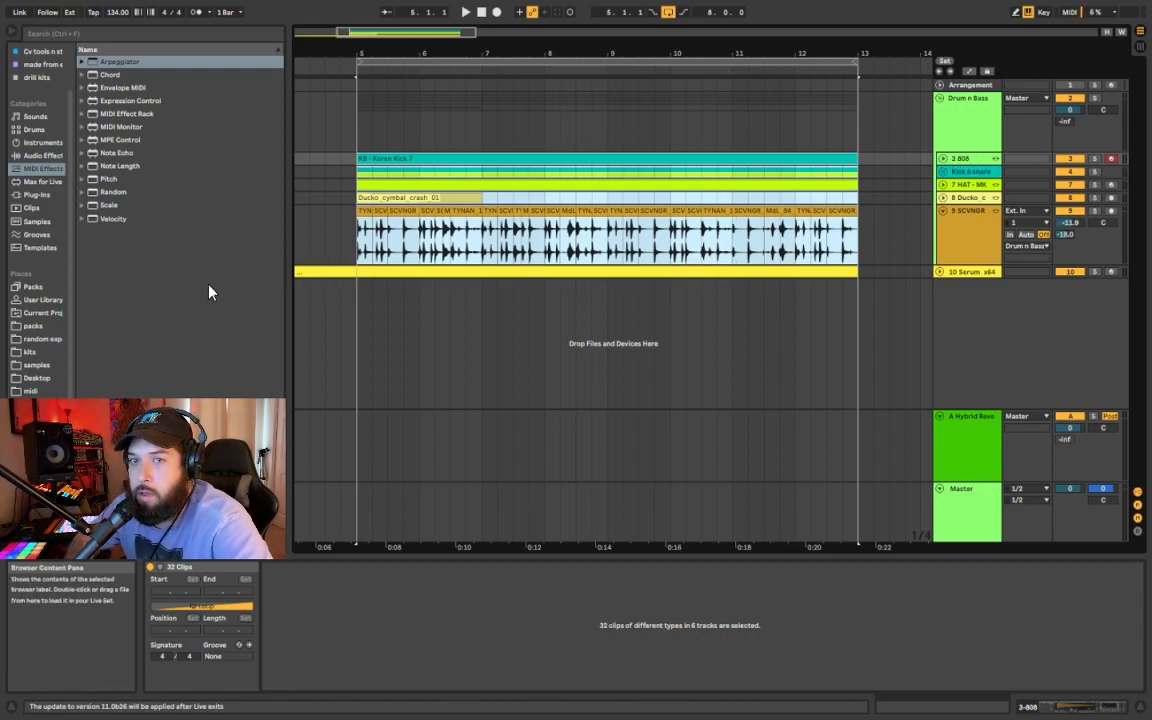
Unfold and solo the 808 track
{"action": "left_click", "coordinate": [943, 159]}
{"action": "left_click", "coordinate": [1094, 159]}
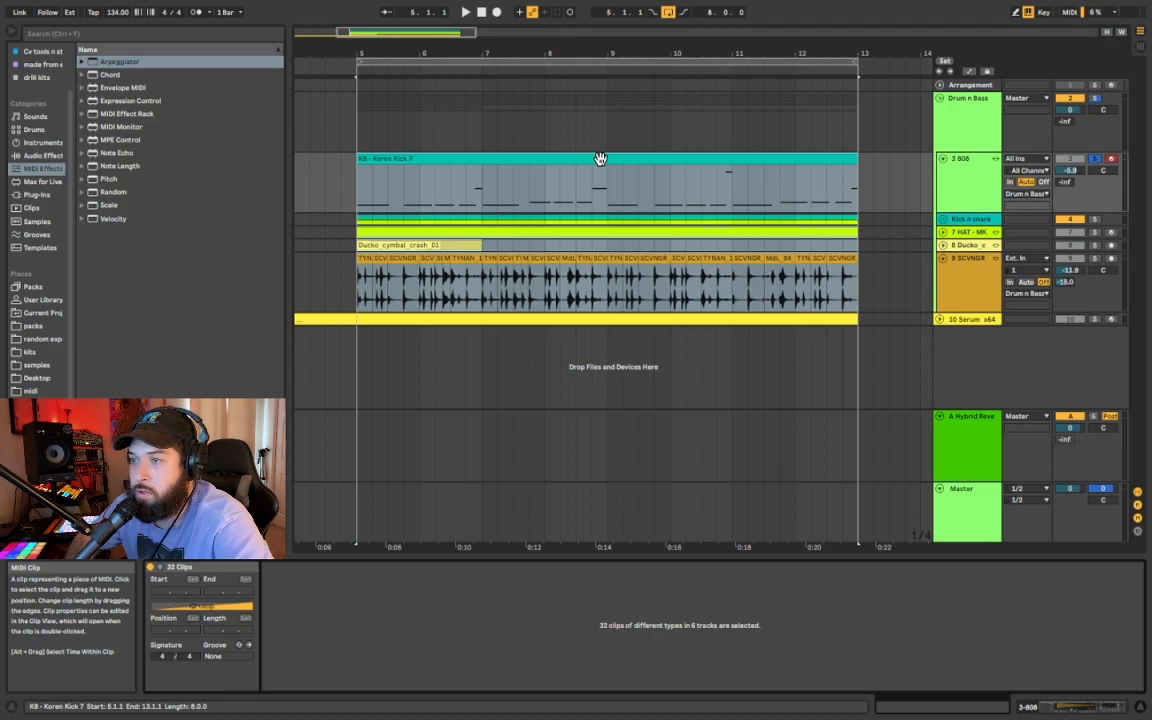
Unfold the Kick n snare group, select all the linked drum tracks and unlink them
{"action": "left_click", "coordinate": [951, 170]}
{"action": "left_click", "coordinate": [944, 220]}
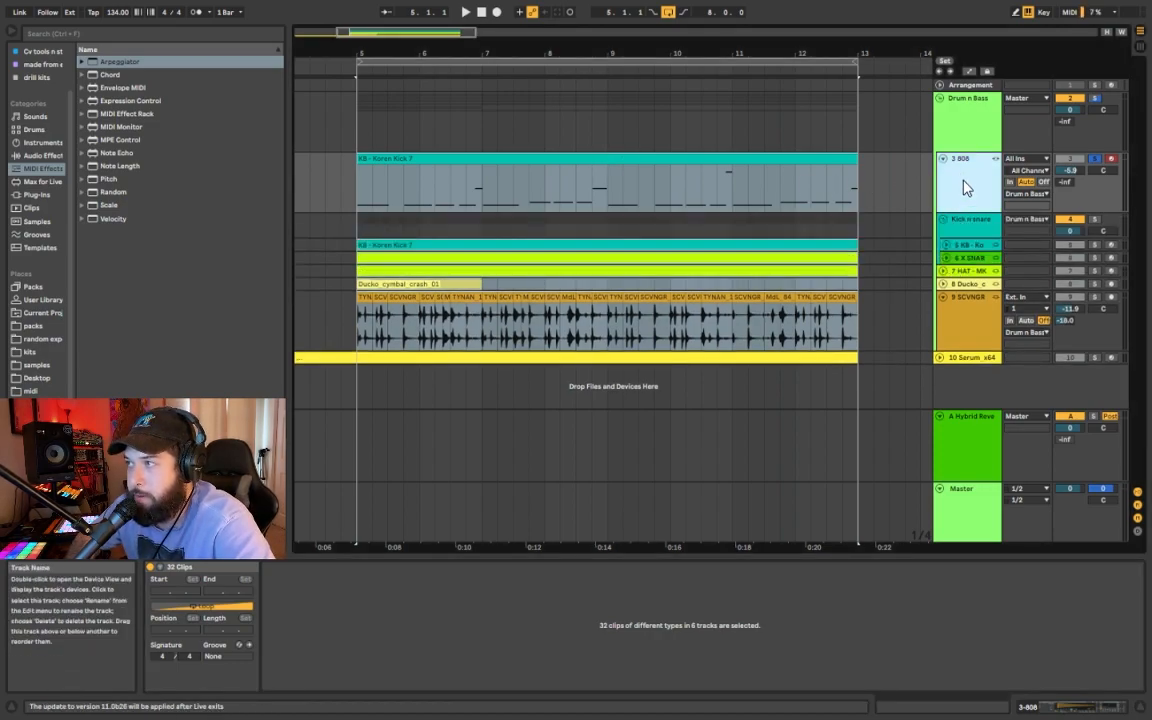
{"action": "key", "text": "ctrl+a"}
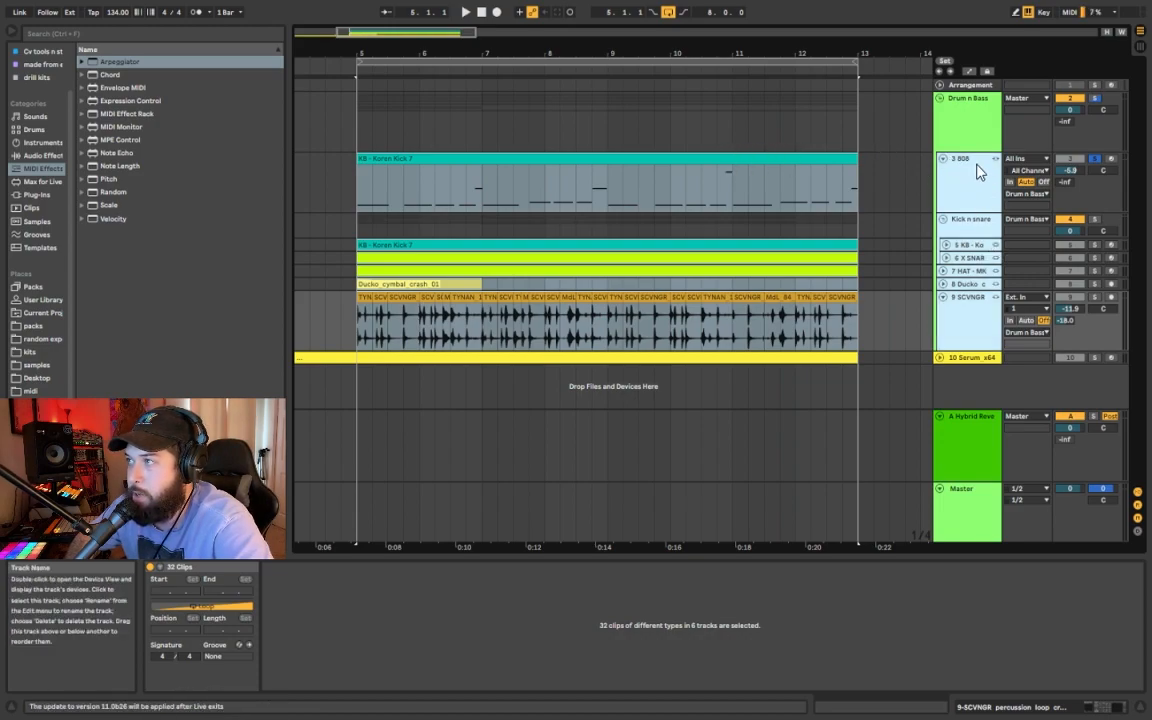
{"action": "left_click", "coordinate": [1013, 303], "text": "ctrl"}
Open the 808 track's KB - Koren Kick 7 clip and enlarge its note editor
{"action": "left_click", "coordinate": [489, 159]}
{"action": "left_click_drag", "start_coordinate": [488, 555], "coordinate": [493, 402]}
{"action": "scroll", "coordinate": [560, 481], "scroll_direction": "down", "scroll_amount": 3}
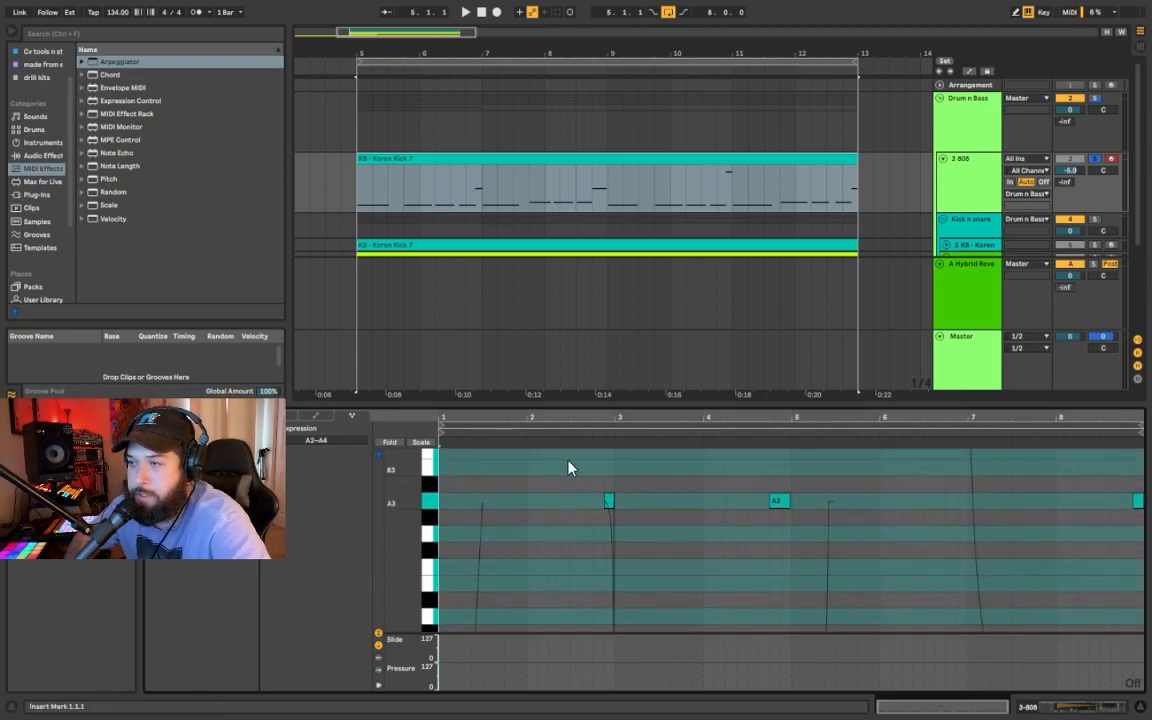
{"action": "left_click_drag", "start_coordinate": [607, 404], "coordinate": [615, 297]}
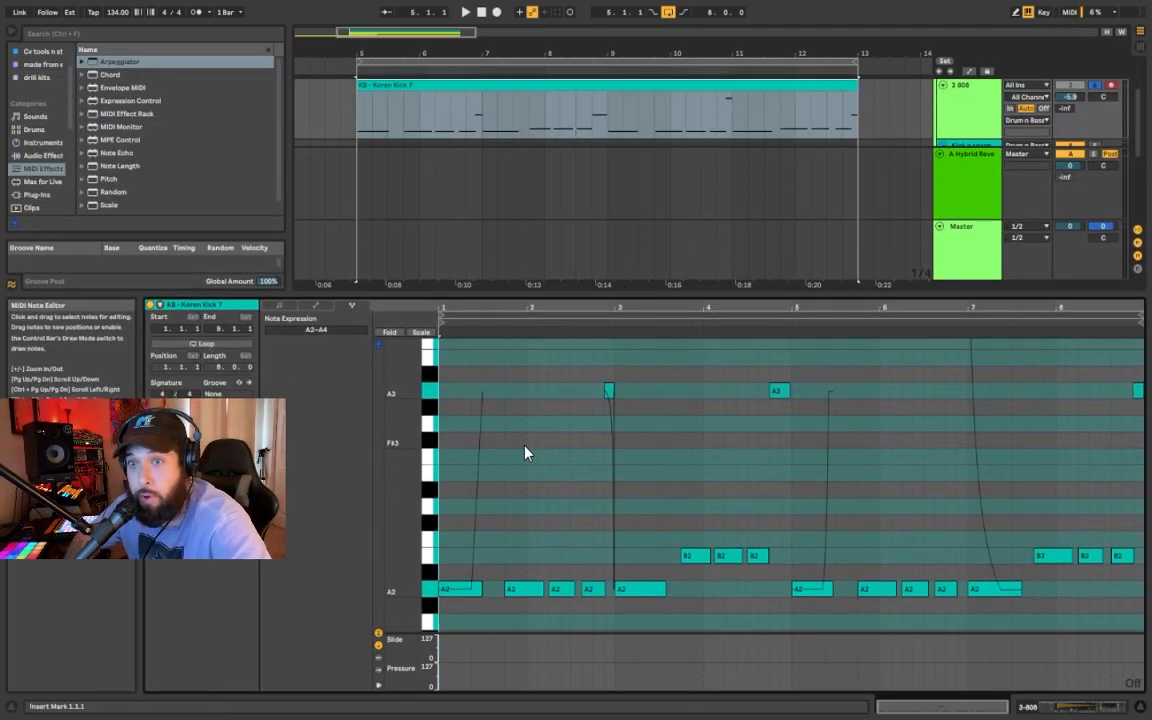
Toggle Fold to Scale on and off in the 808 clip and switch to its notes and velocity view
{"action": "left_click", "coordinate": [421, 332]}
{"action": "left_click", "coordinate": [421, 332]}
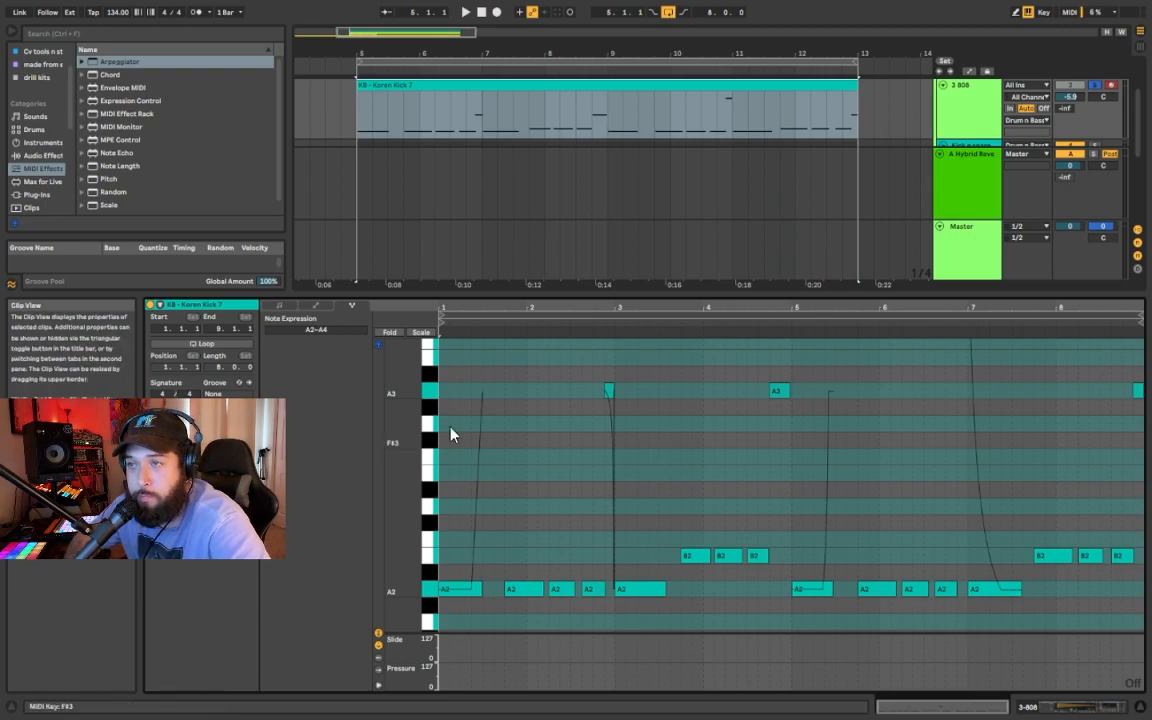
{"action": "left_click", "coordinate": [277, 304]}
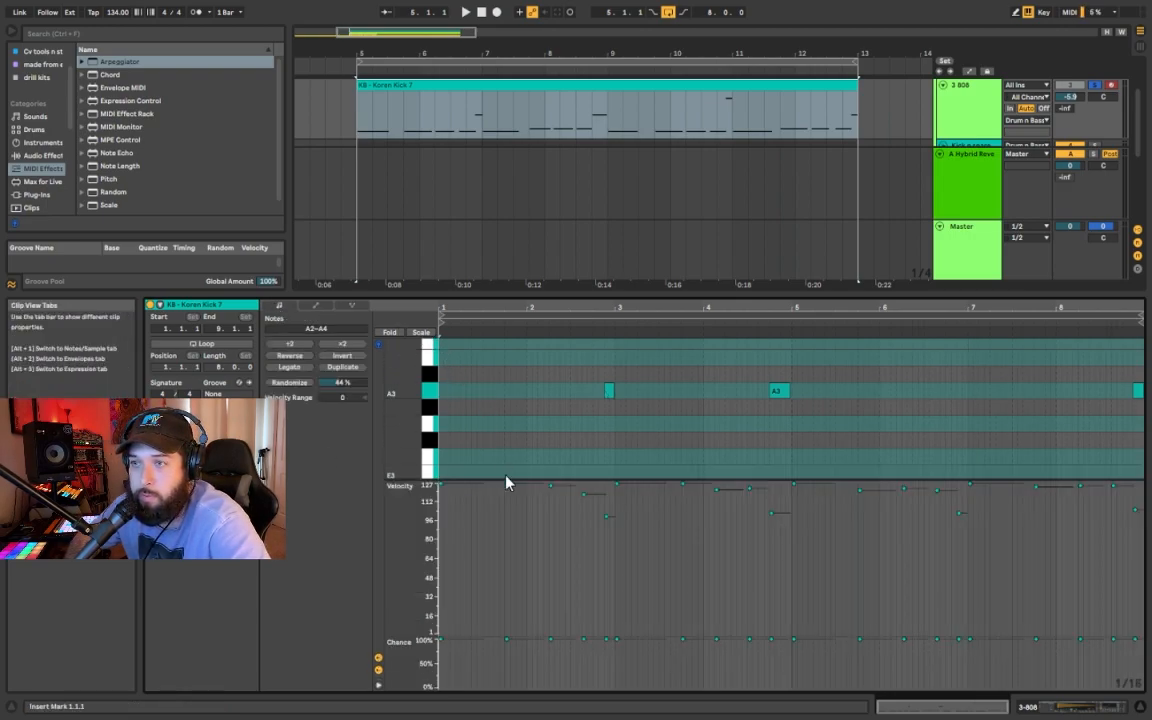
Add short notes on E4, F#4 and G4 at the start of the 808 clip and select them
{"action": "scroll", "coordinate": [455, 411], "scroll_direction": "up", "scroll_amount": 3}
{"action": "double_click", "coordinate": [444, 396]}
{"action": "double_click", "coordinate": [444, 359]}
{"action": "double_click", "coordinate": [443, 345]}
{"action": "left_click_drag", "start_coordinate": [467, 398], "coordinate": [433, 350]}
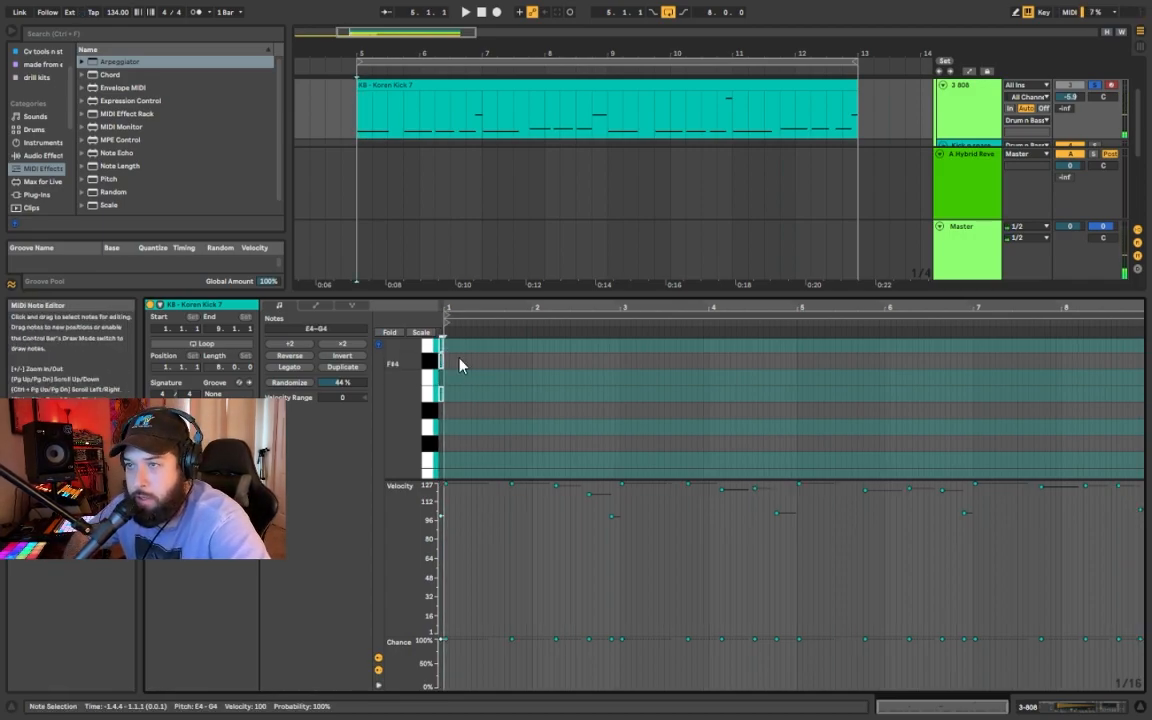
{"action": "scroll", "coordinate": [460, 373], "scroll_direction": "up", "scroll_amount": 1}
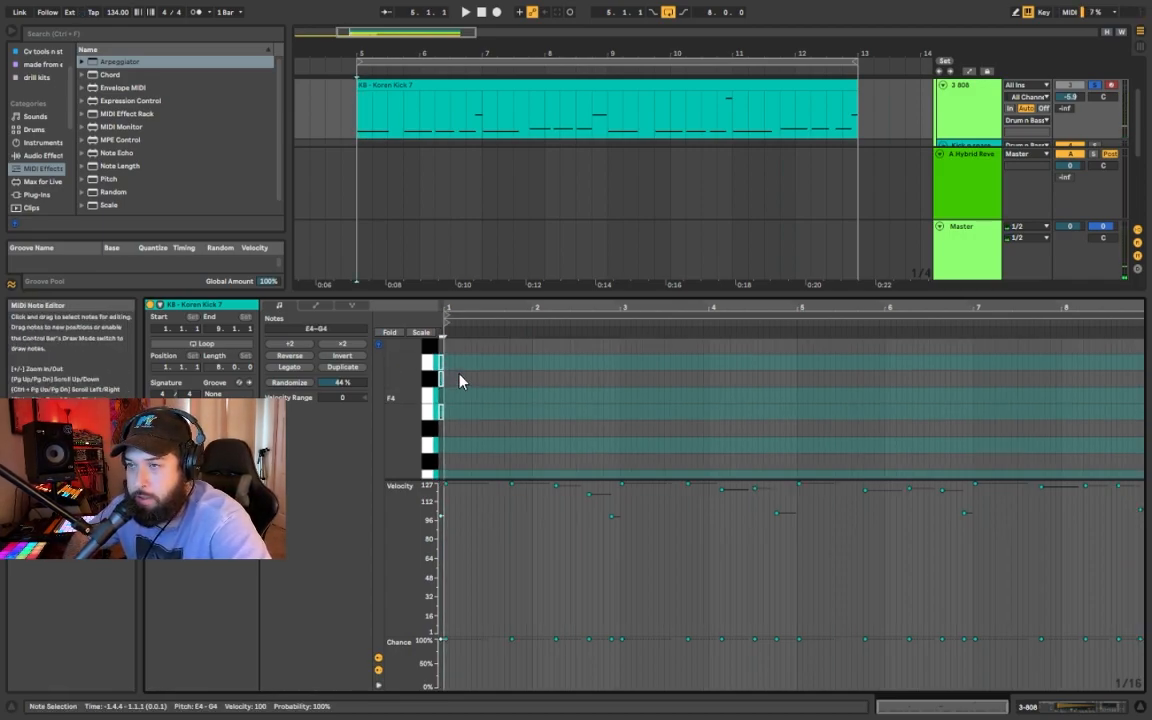
Compare the Fold and Fold to Scale views of the 808 clip and delete the added E4, F#4 and G4 notes
{"action": "left_click", "coordinate": [390, 332]}
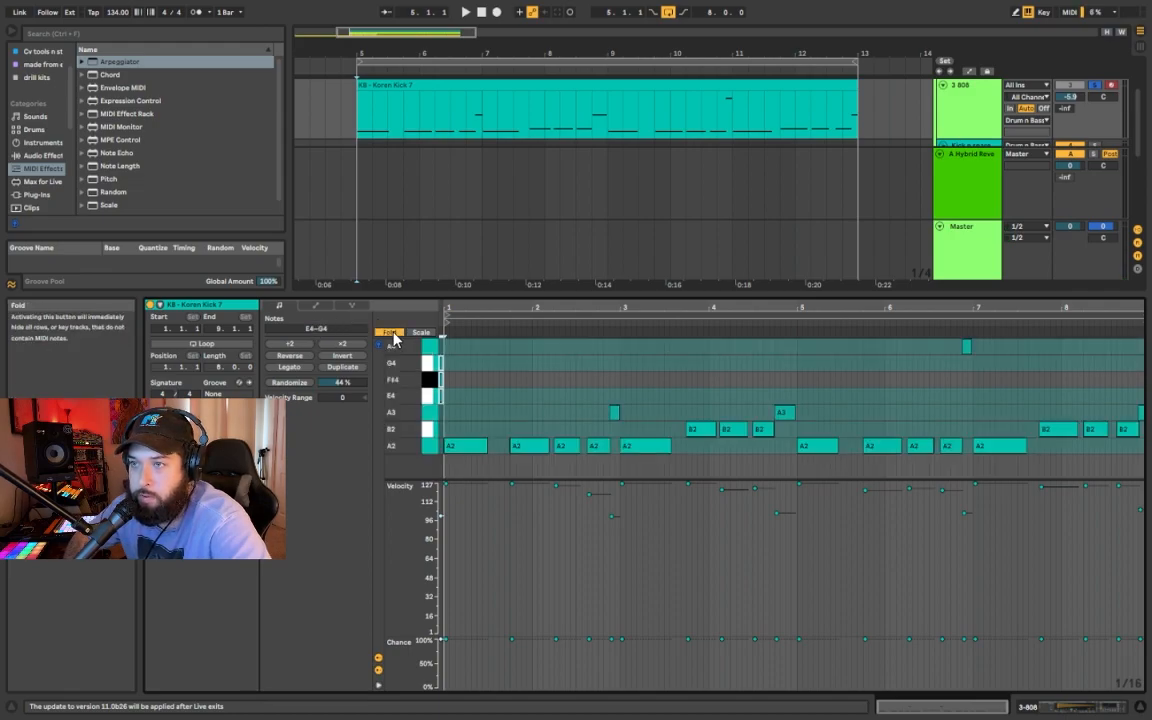
{"action": "left_click", "coordinate": [391, 333]}
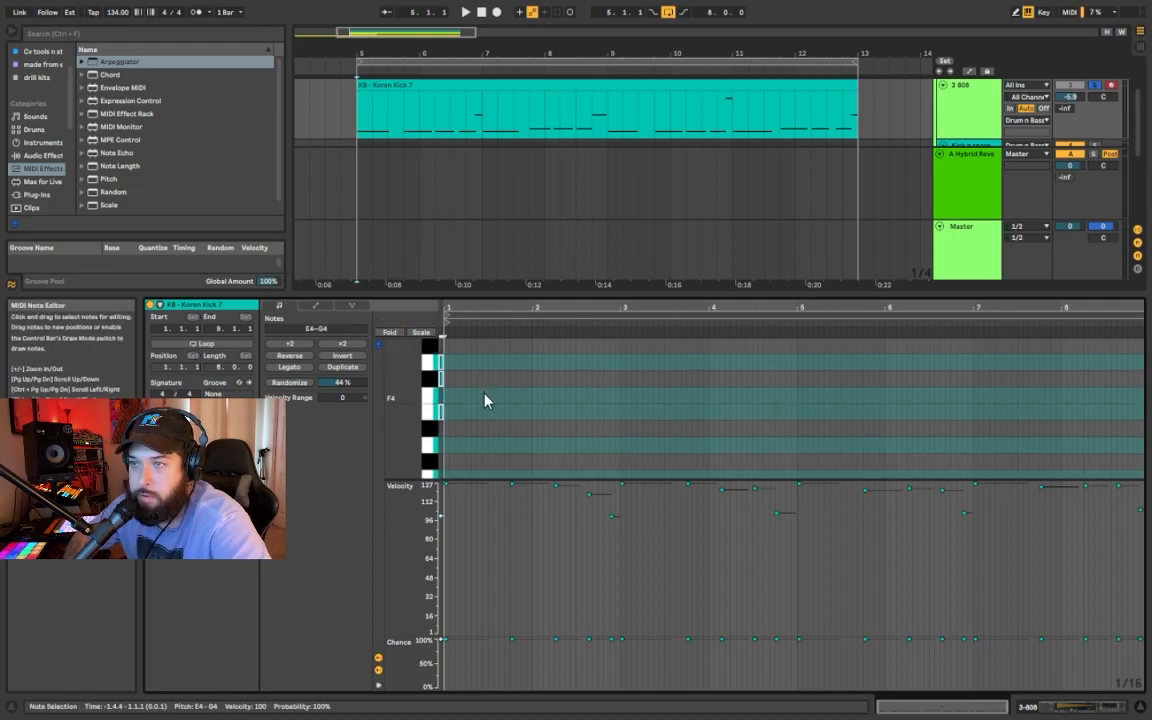
{"action": "left_click", "coordinate": [421, 333]}
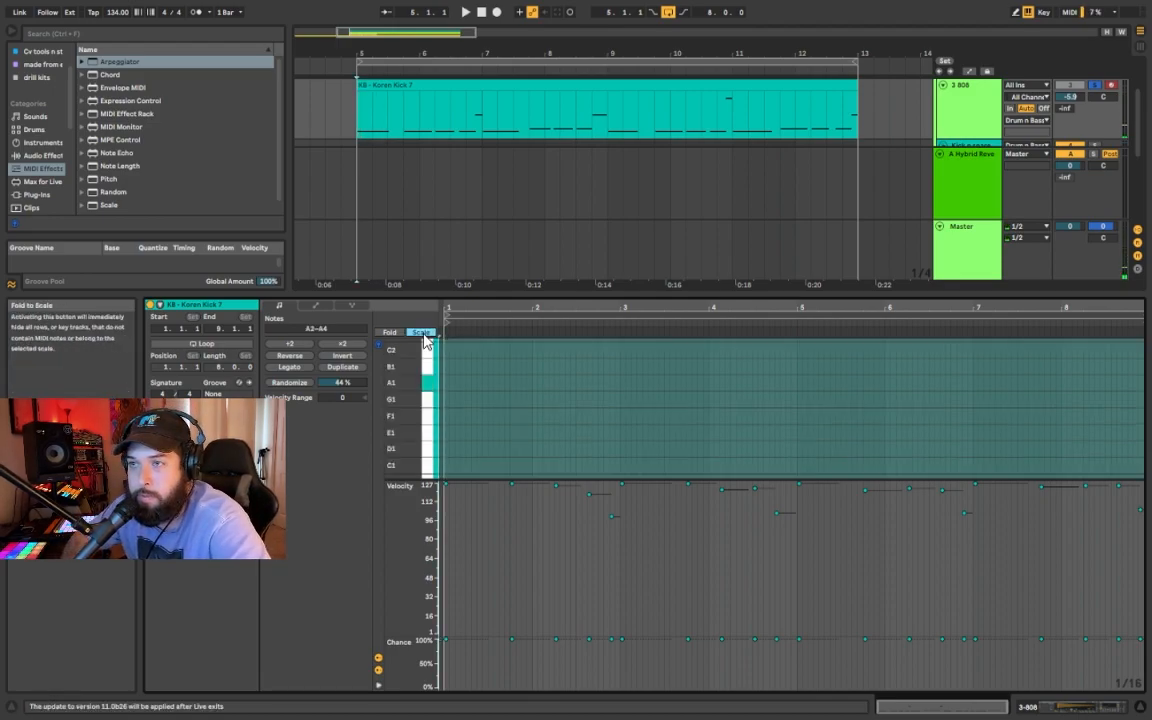
{"action": "left_click", "coordinate": [423, 334]}
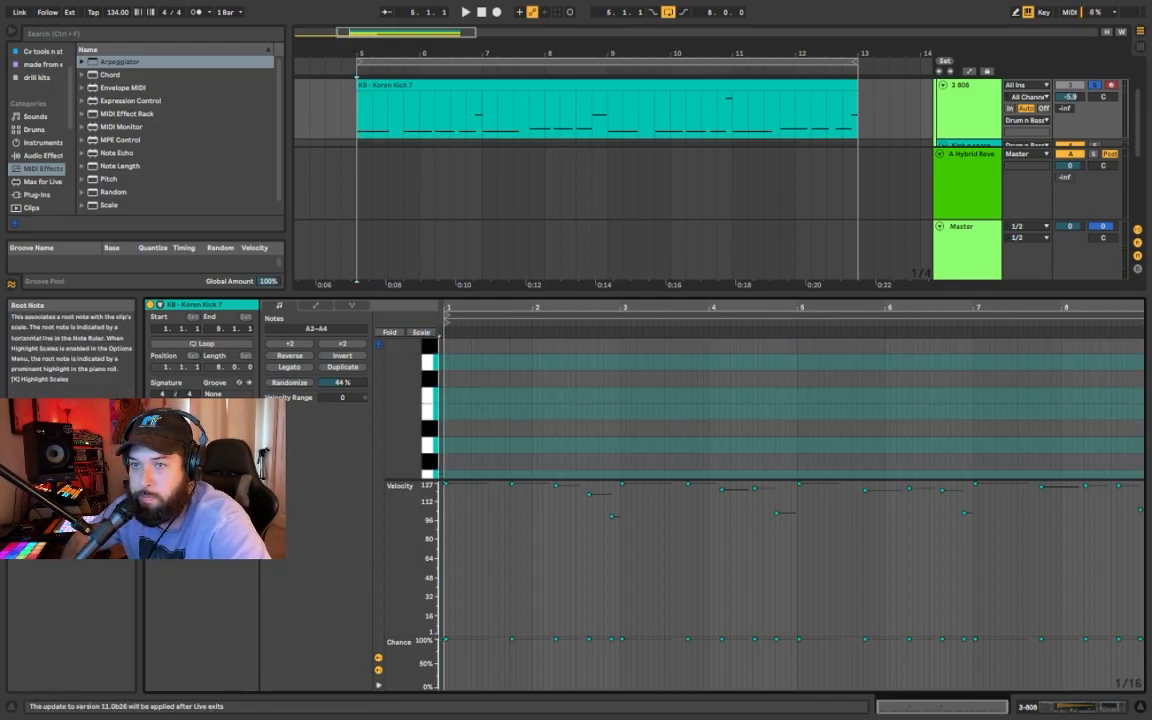
Enlarge the note editor further to show the 808 clip's A2 to A3 notes with Fold to Scale off
{"action": "left_click", "coordinate": [421, 333]}
{"action": "left_click_drag", "start_coordinate": [535, 300], "coordinate": [568, 203]}
{"action": "scroll", "coordinate": [597, 425], "scroll_direction": "down", "scroll_amount": 3}
{"action": "key", "text": "g"}
{"action": "scroll", "coordinate": [605, 385], "scroll_direction": "up", "scroll_amount": 1}
{"action": "scroll", "coordinate": [587, 356], "scroll_direction": "up", "scroll_amount": 1}
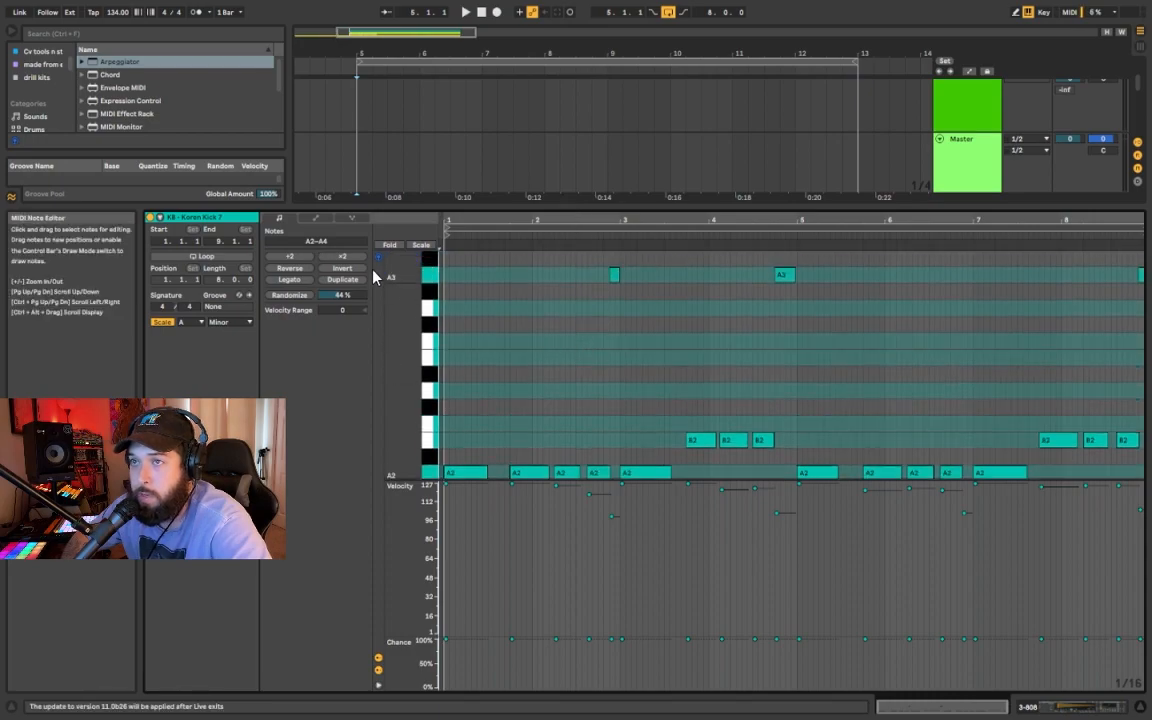
Show the 808 clip's note expression curves and toggle Fold to Scale on and off
{"action": "left_click", "coordinate": [351, 218]}
{"action": "left_click", "coordinate": [420, 246]}
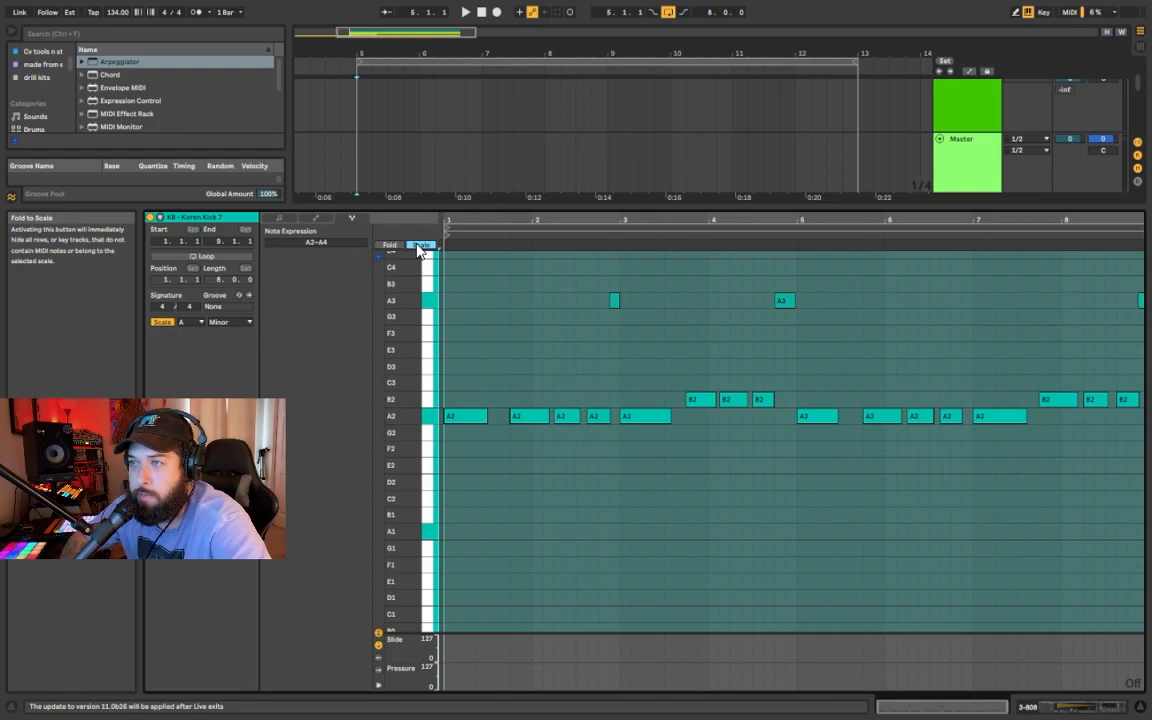
{"action": "left_click", "coordinate": [420, 247]}
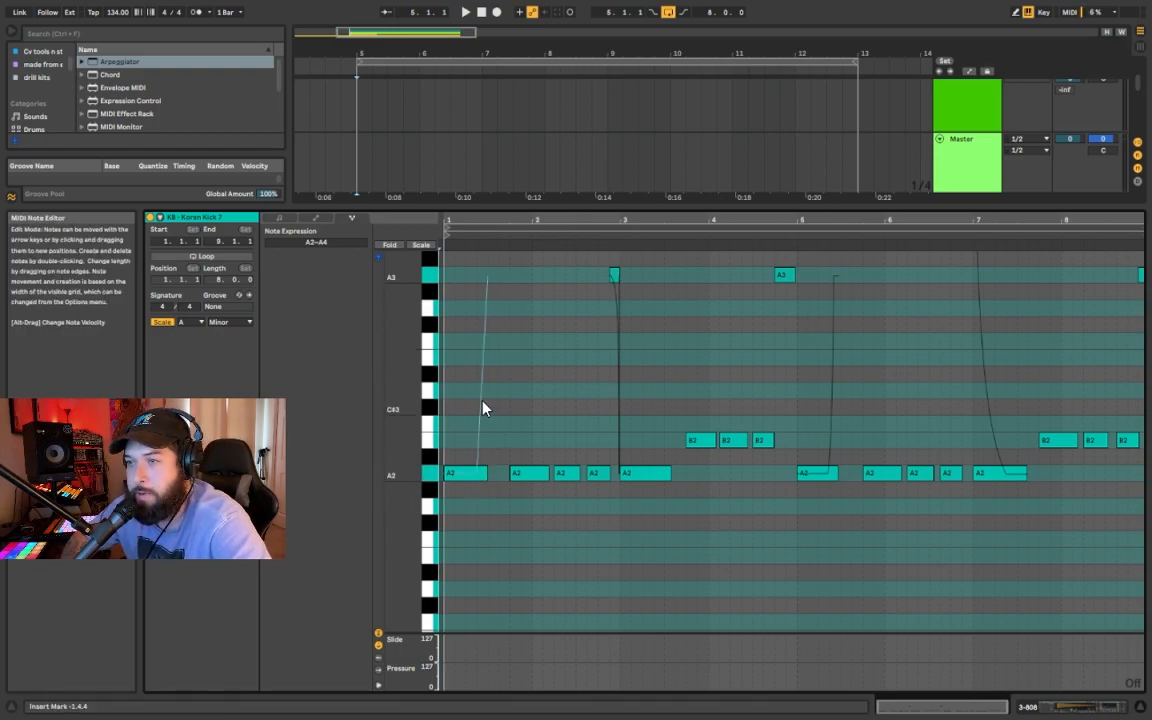
Audition the first A2 note of the 808 clip and raise the end of its pitch curve to A3
{"action": "left_click", "coordinate": [463, 472]}
{"action": "key", "text": "space"}
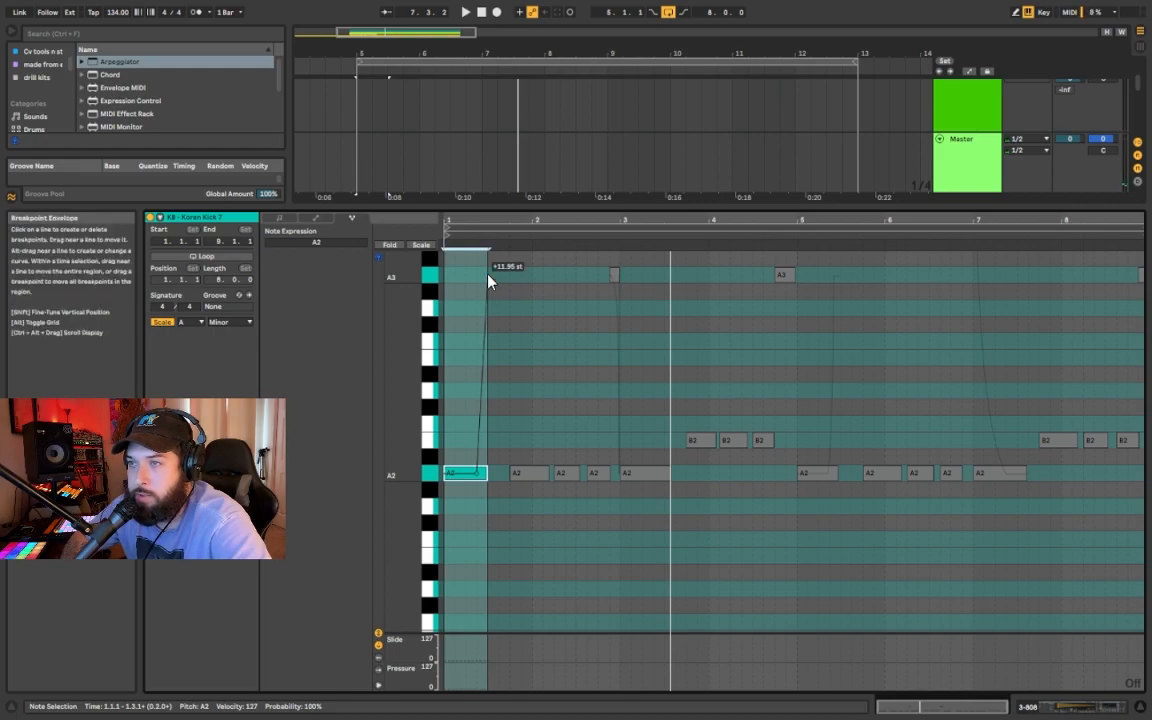
{"action": "left_click_drag", "start_coordinate": [489, 281], "coordinate": [489, 278]}
{"action": "key", "text": "space"}
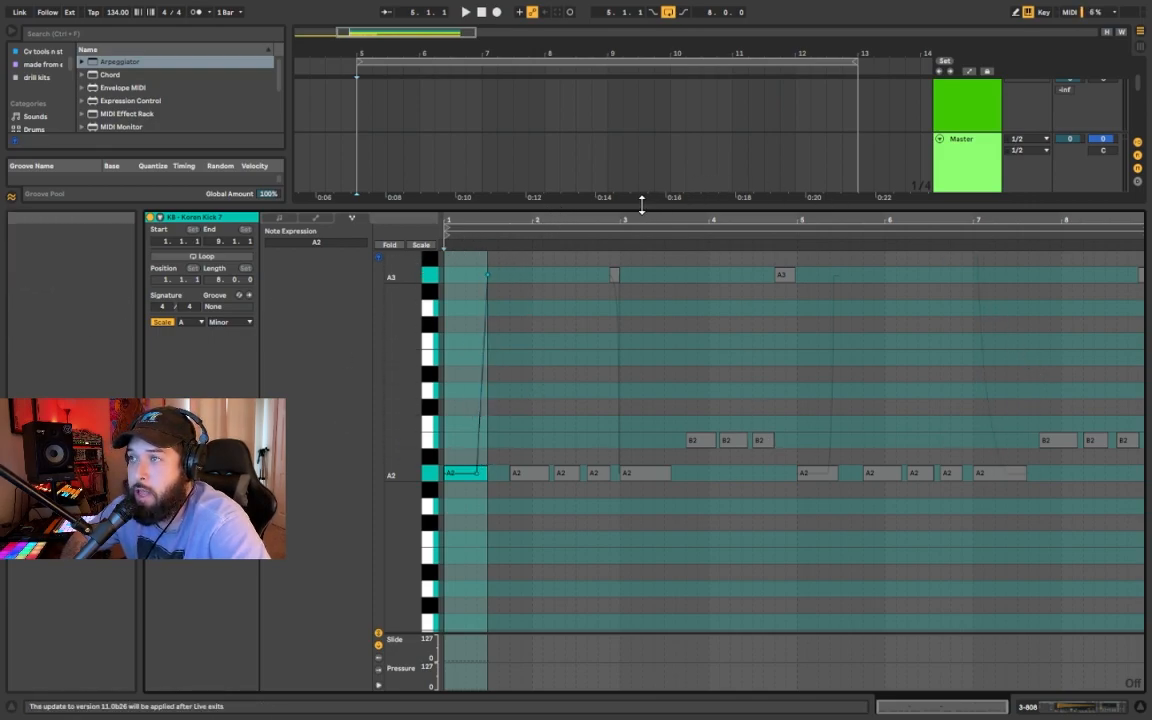
Unfold the Serum_x64 track and open its clip's note expression curves
{"action": "key", "text": "ctrl+alt+l"}
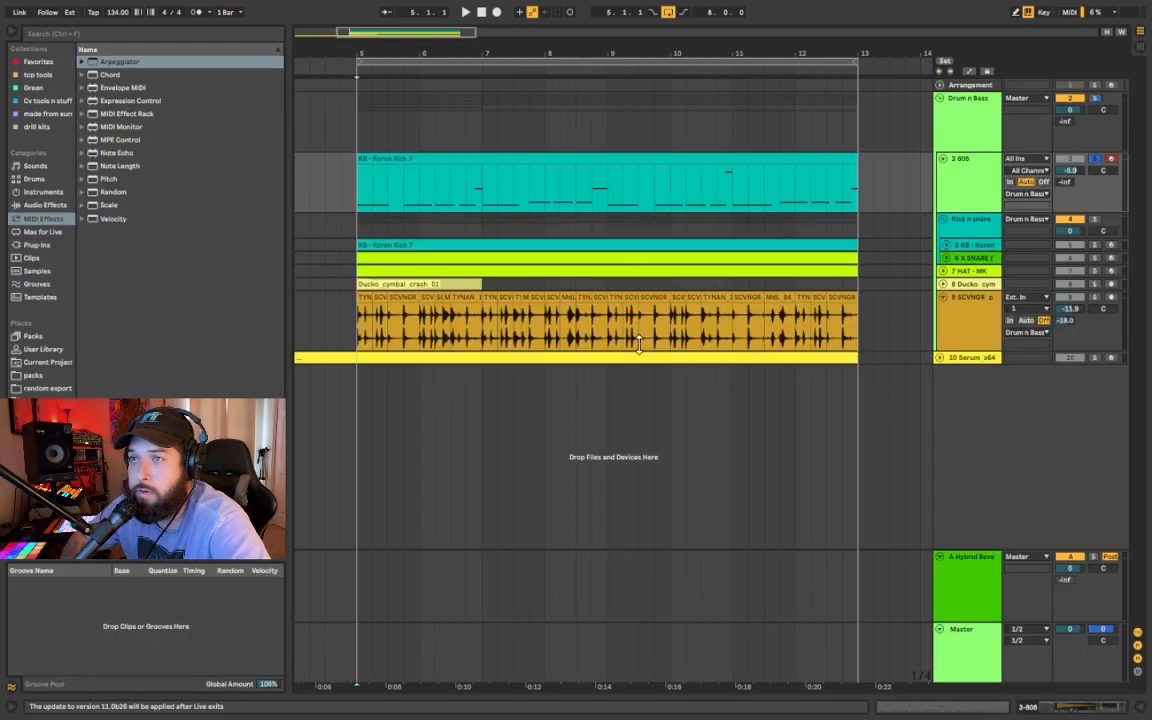
{"action": "left_click", "coordinate": [940, 358]}
{"action": "left_click", "coordinate": [961, 370]}
{"action": "double_click", "coordinate": [483, 360]}
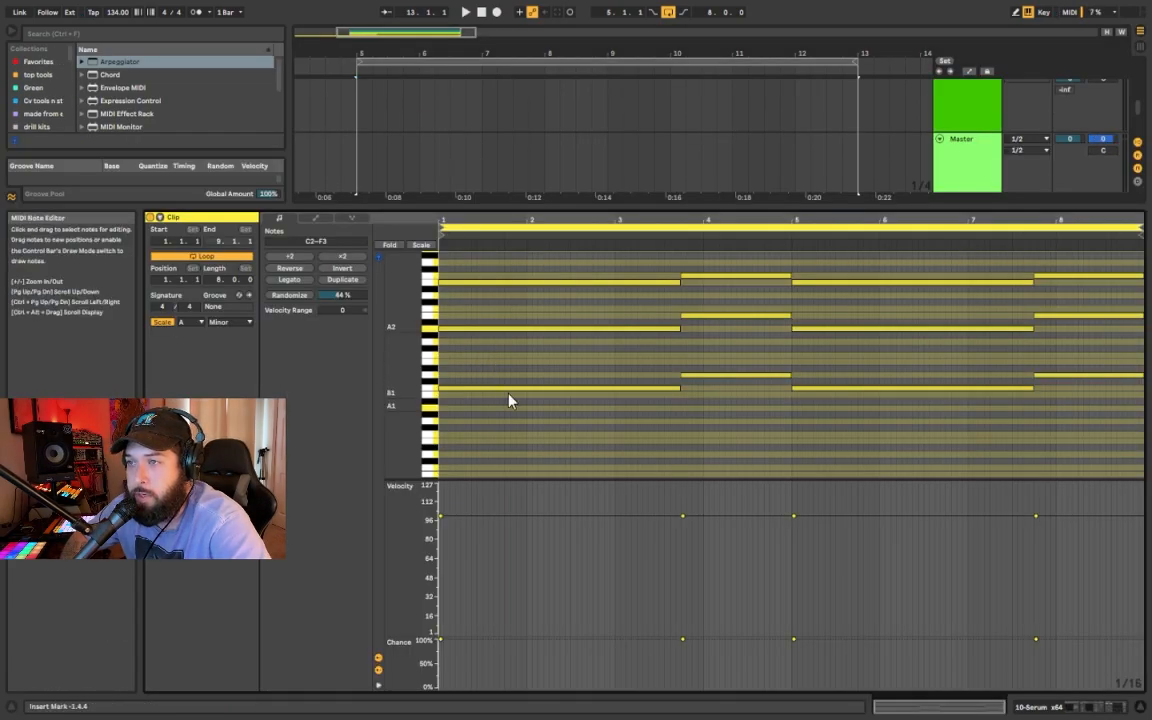
{"action": "left_click", "coordinate": [351, 217]}
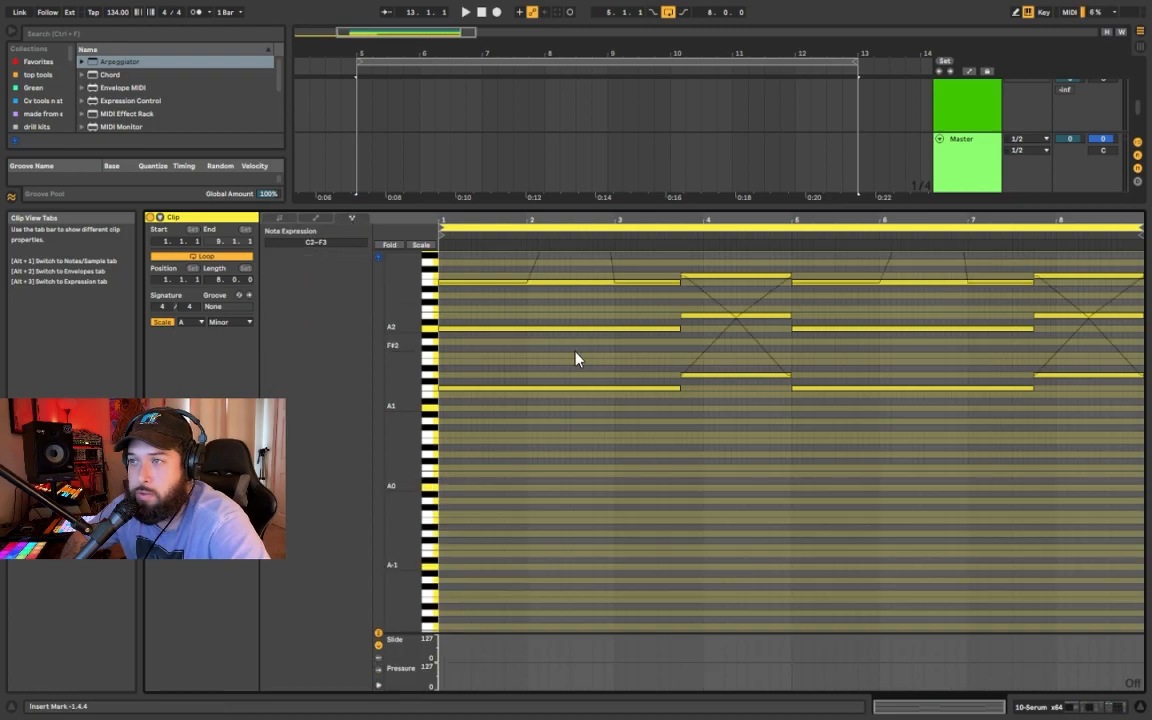
{"action": "scroll", "coordinate": [618, 396], "scroll_direction": "up", "scroll_amount": 4}
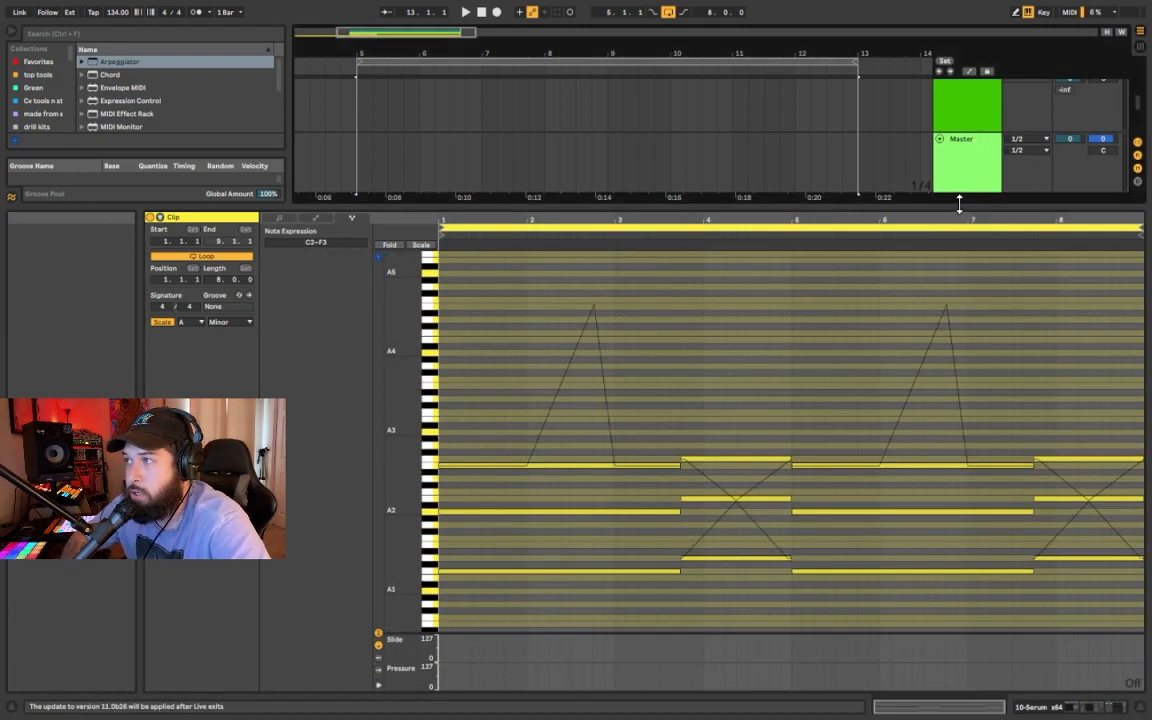
Shrink the note editor, solo the Serum_x64 track and start playback of its clip
{"action": "left_click_drag", "start_coordinate": [959, 206], "coordinate": [945, 313]}
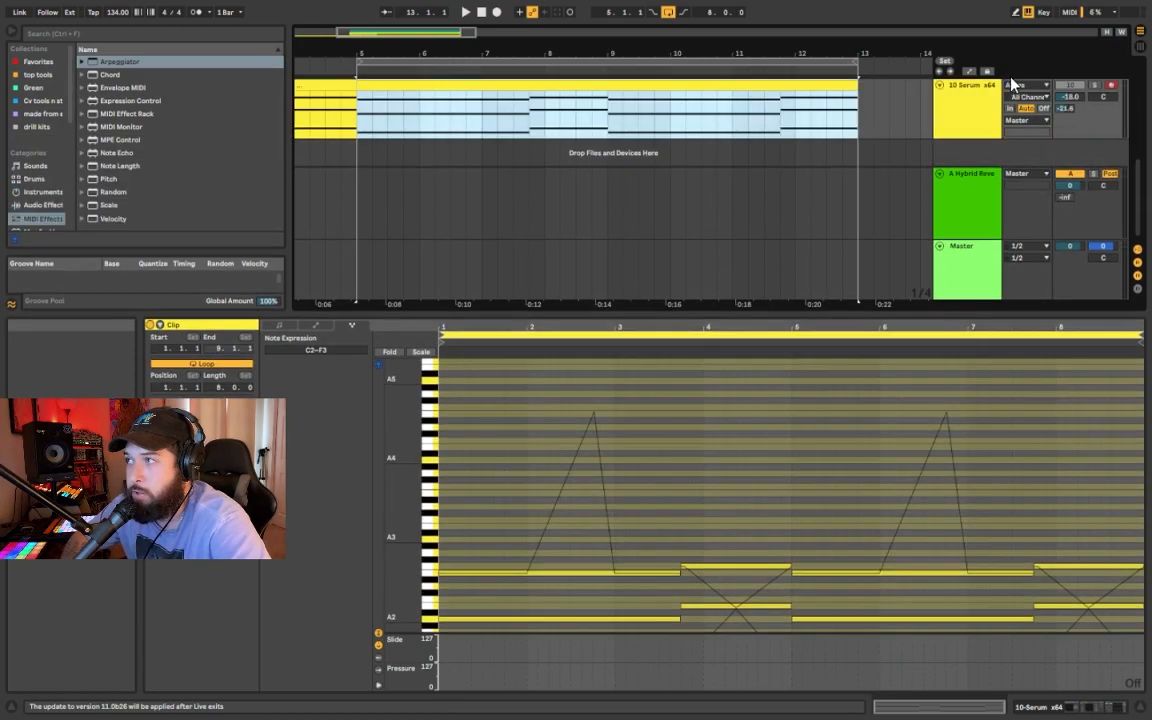
{"action": "scroll", "coordinate": [1012, 84], "scroll_direction": "up", "scroll_amount": 1}
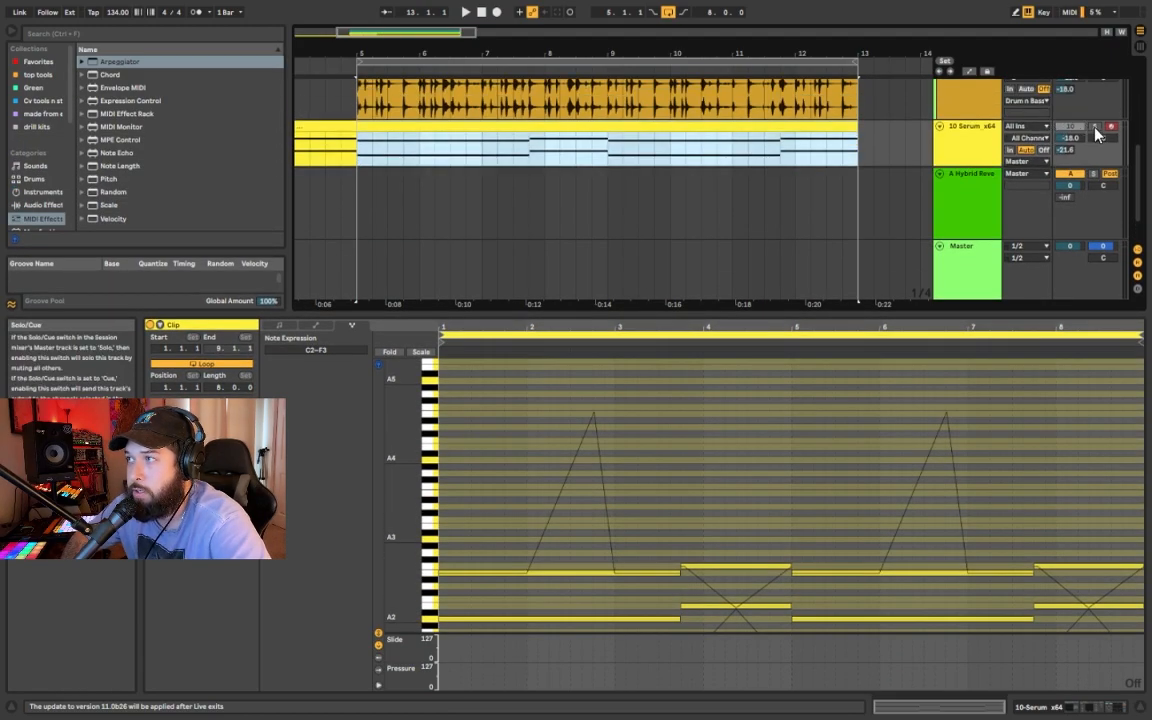
{"action": "left_click", "coordinate": [1095, 130]}
{"action": "key", "text": "space"}
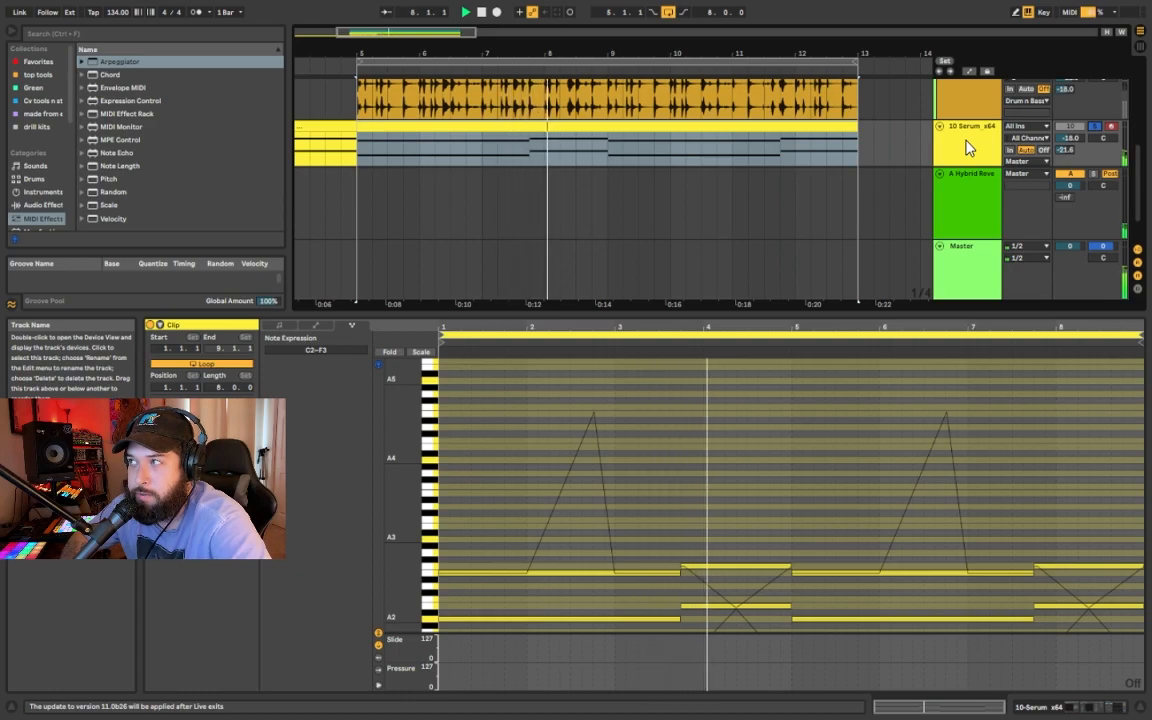
Show the Serum_x64 track's devices, then examine its clip's note expression curves during playback and stop
{"action": "double_click", "coordinate": [967, 147]}
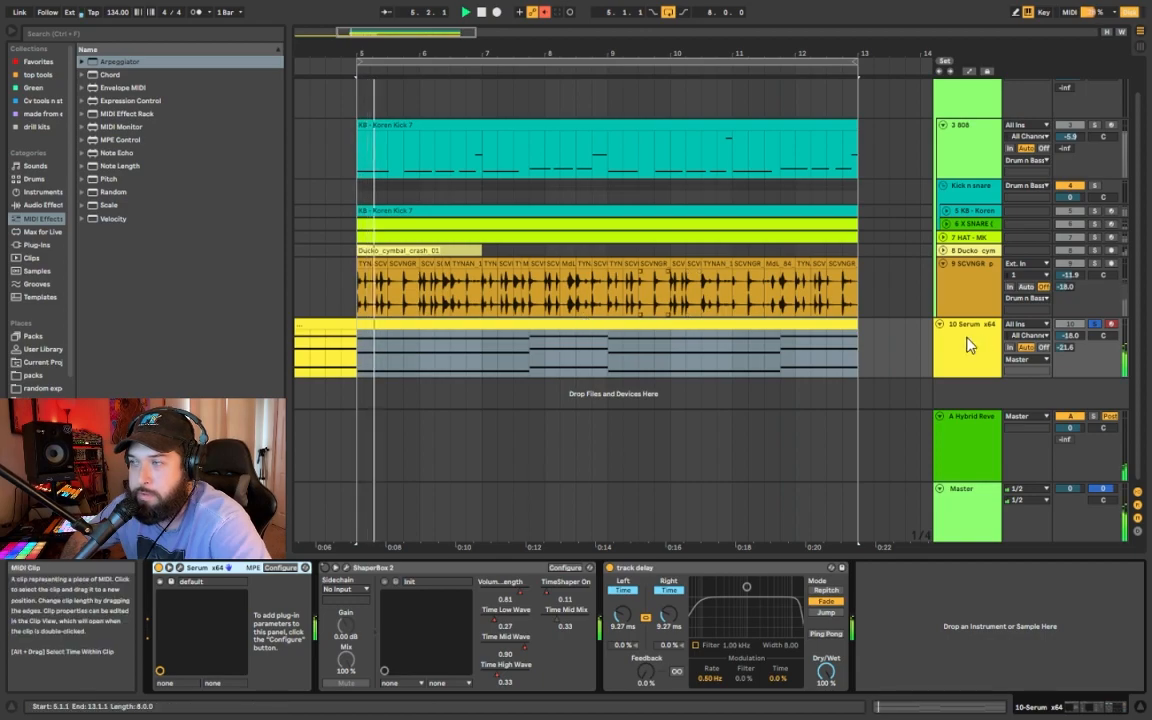
{"action": "left_click", "coordinate": [415, 323]}
{"action": "double_click", "coordinate": [415, 323]}
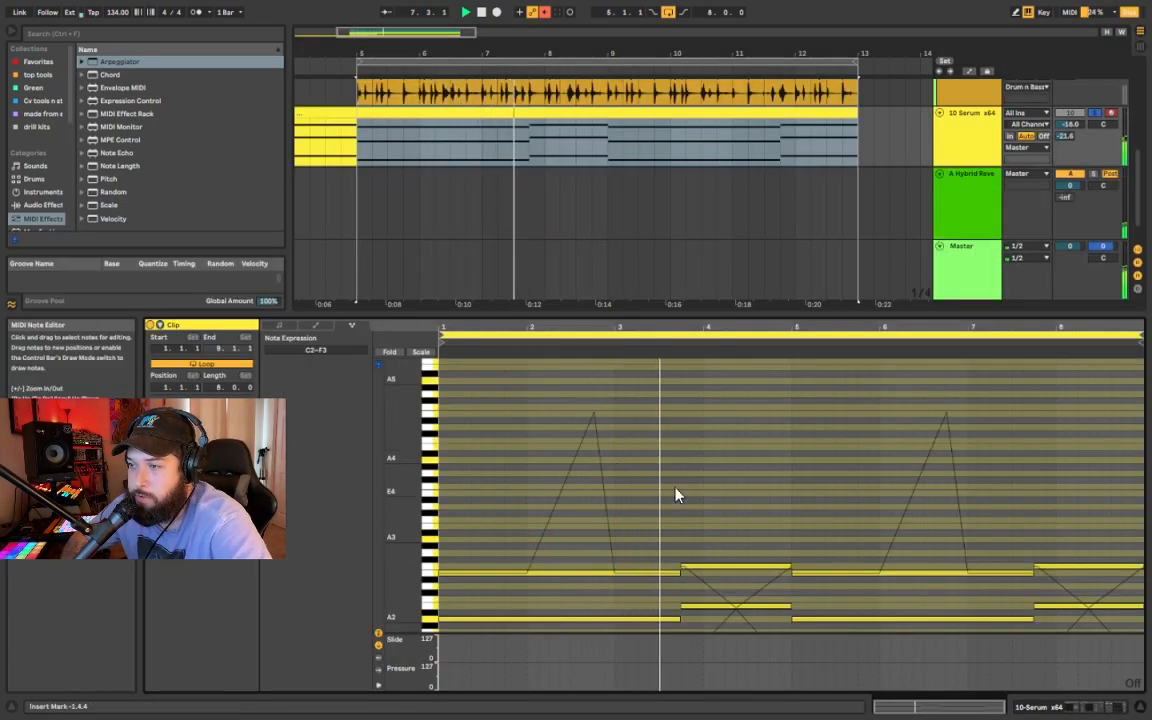
{"action": "scroll", "coordinate": [665, 475], "scroll_direction": "down", "scroll_amount": 3}
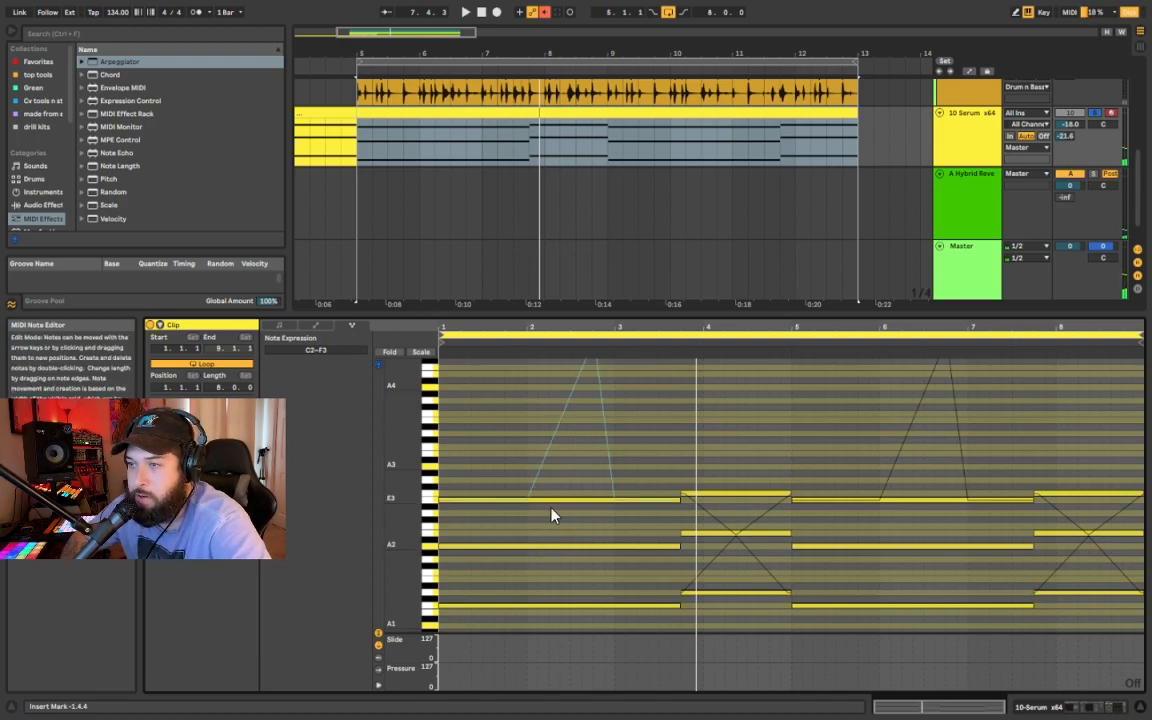
{"action": "key", "text": "space"}
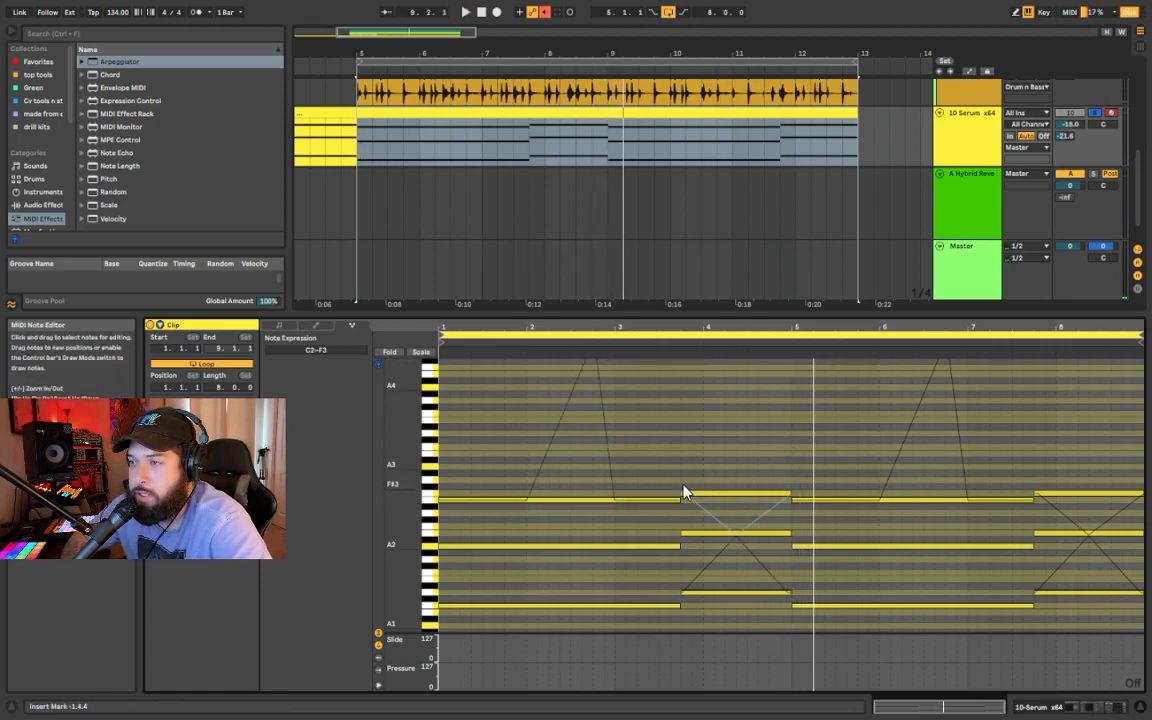
Collapse the Serum_x64 and SCVNGR tracks and shrink the note editor further to reveal the whole arrangement
{"action": "left_click", "coordinate": [939, 112]}
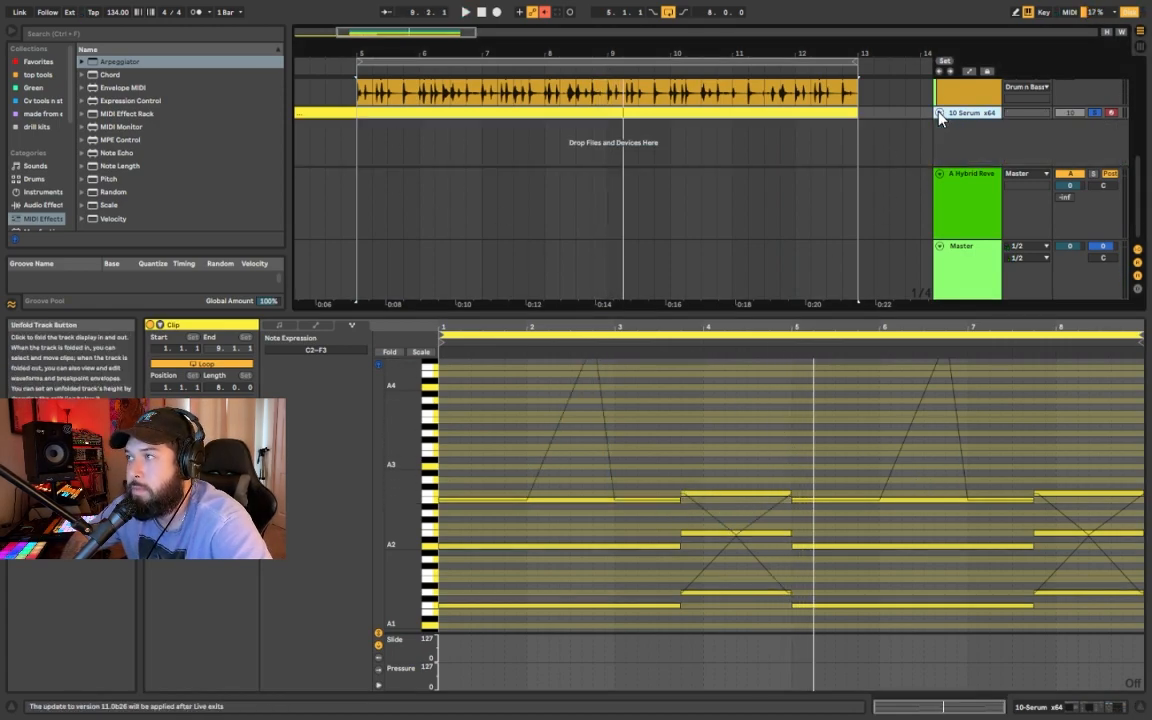
{"action": "left_click_drag", "start_coordinate": [699, 316], "coordinate": [697, 492]}
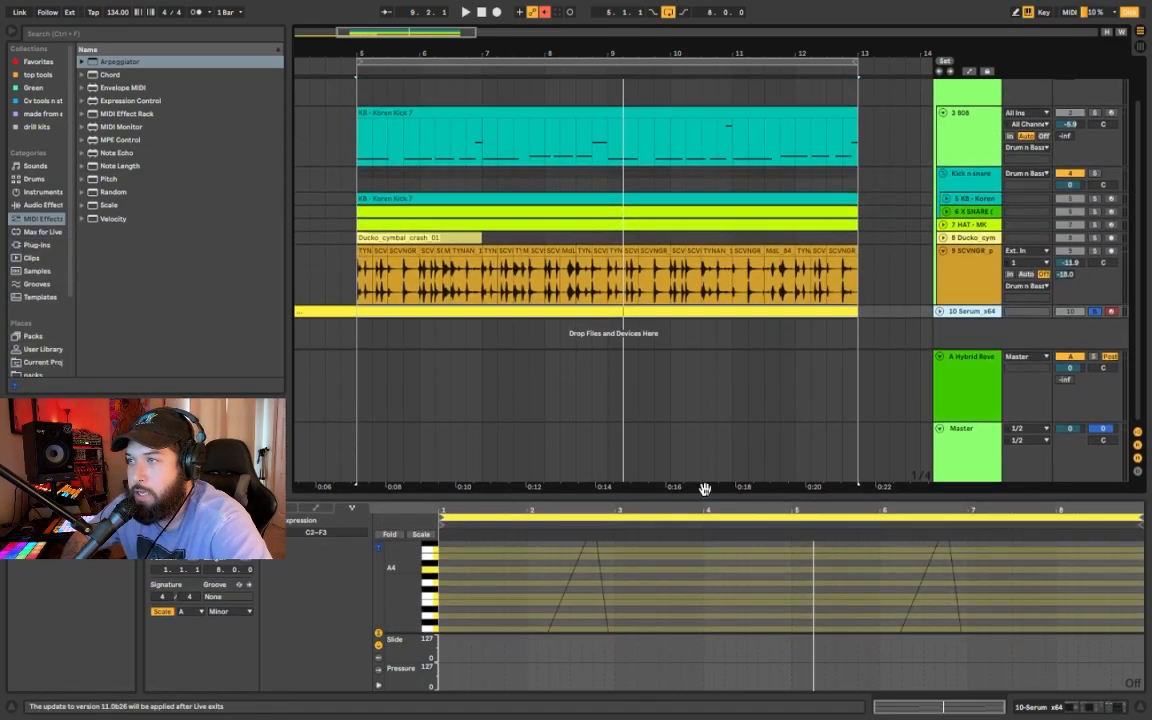
{"action": "left_click", "coordinate": [943, 251]}
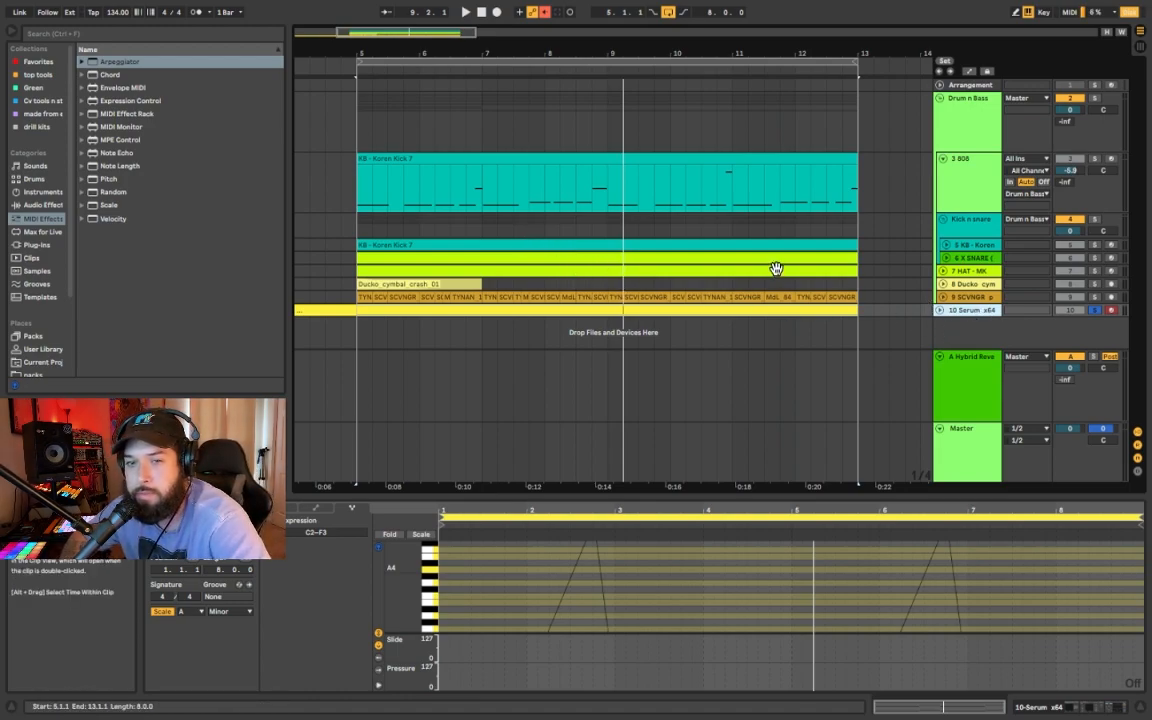
{"action": "left_click", "coordinate": [943, 159]}
{"action": "left_click", "coordinate": [943, 159]}
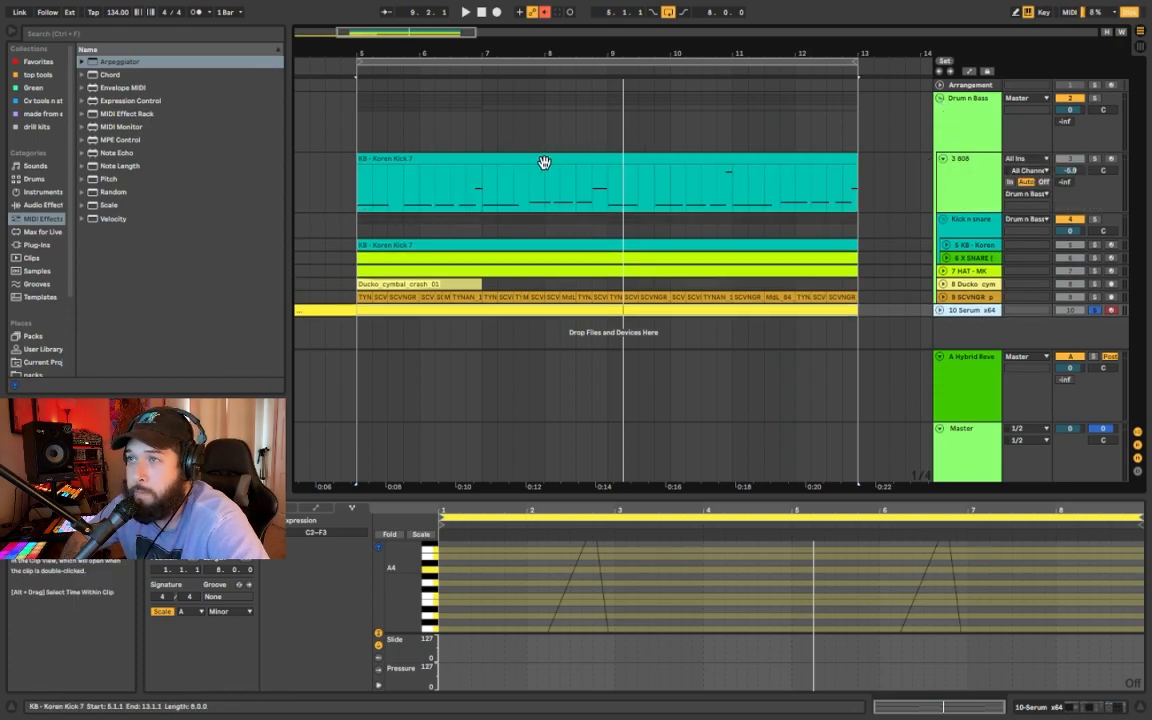
Unfold the Serum_x64 track and open the 808 track's device chain in the expanded Drum n Bass group
{"action": "left_click", "coordinate": [544, 162]}
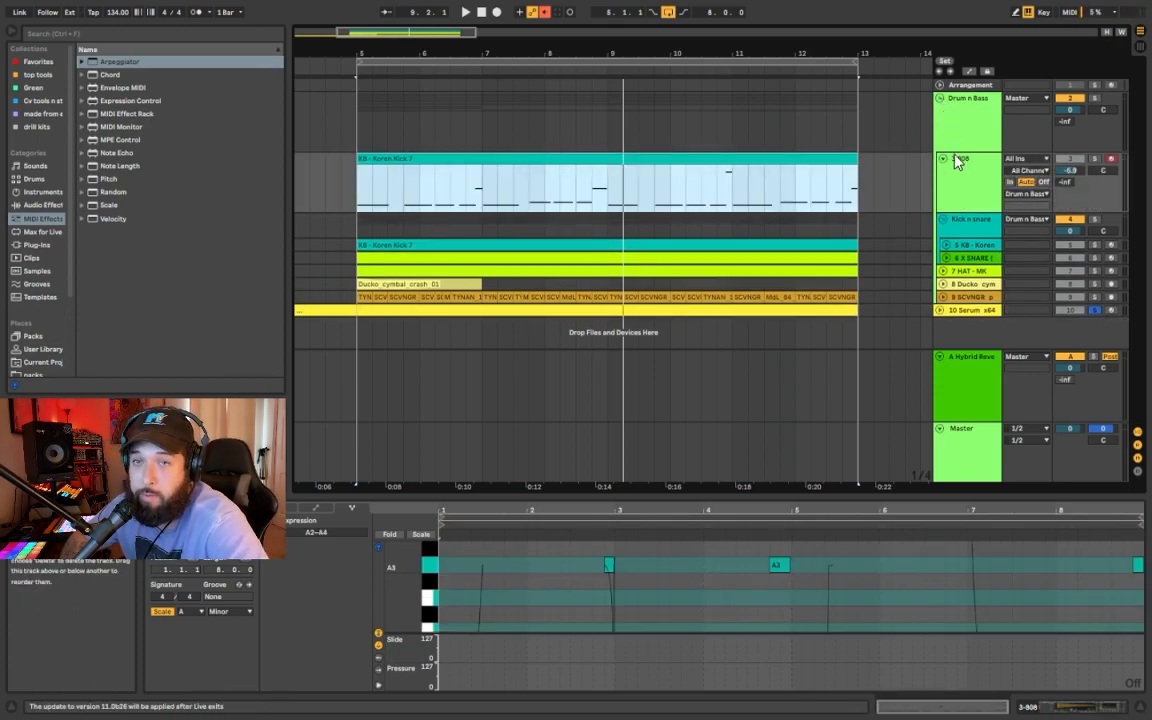
{"action": "left_click", "coordinate": [939, 98]}
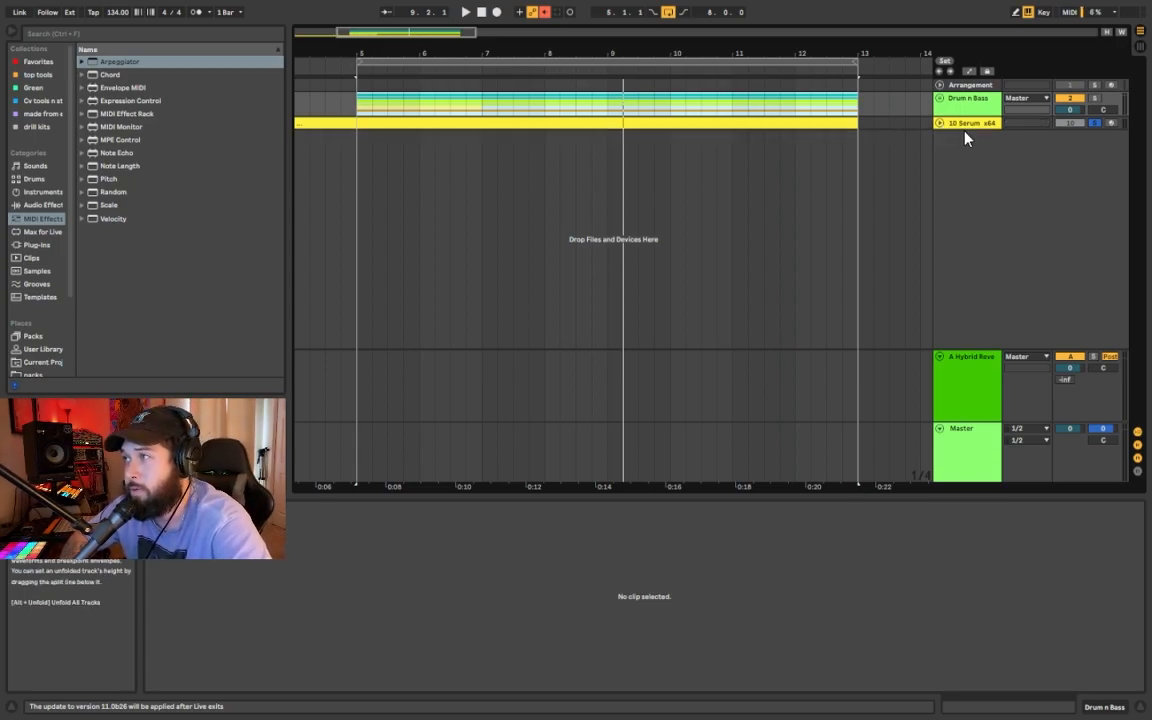
{"action": "left_click", "coordinate": [940, 124]}
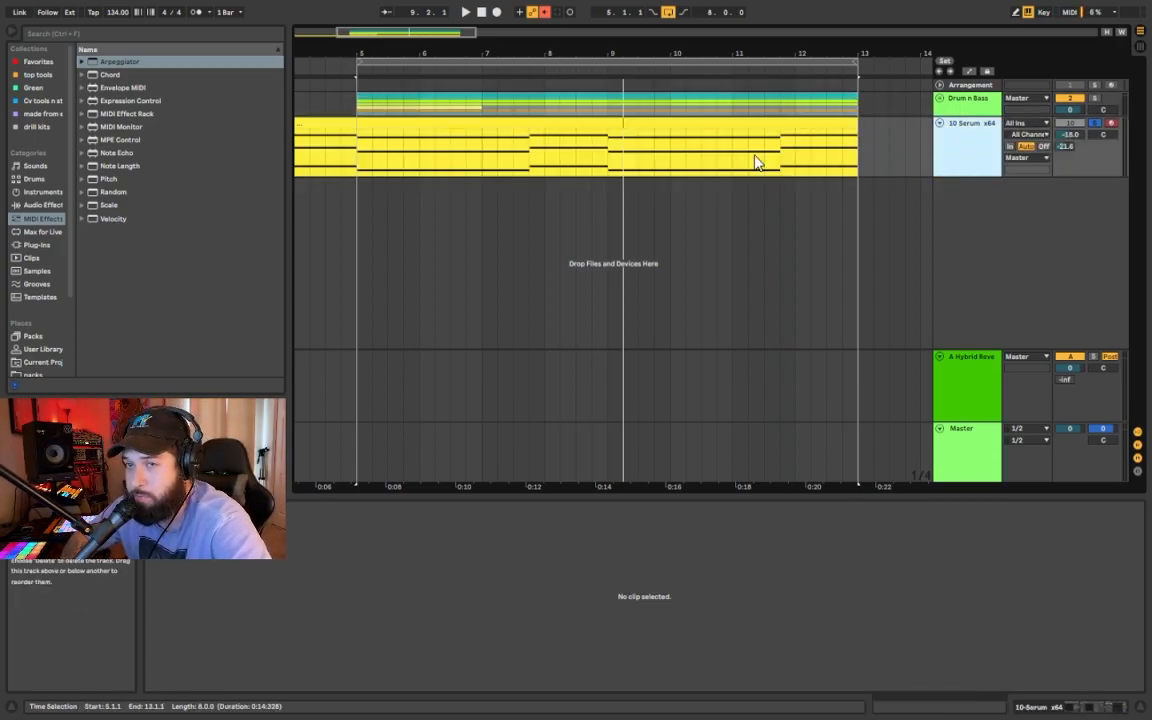
{"action": "left_click", "coordinate": [939, 98]}
{"action": "double_click", "coordinate": [953, 184]}
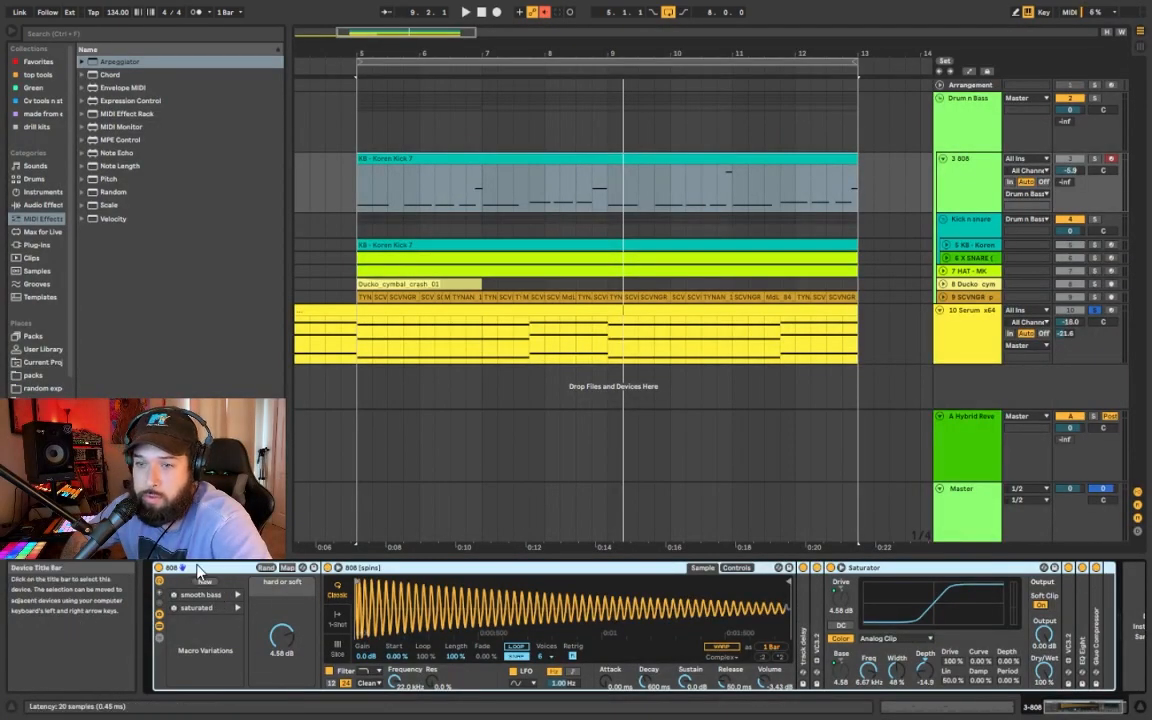
Select the 808 rack's smooth bass macro variation and toggle the variations list off and on
{"action": "left_click", "coordinate": [199, 597]}
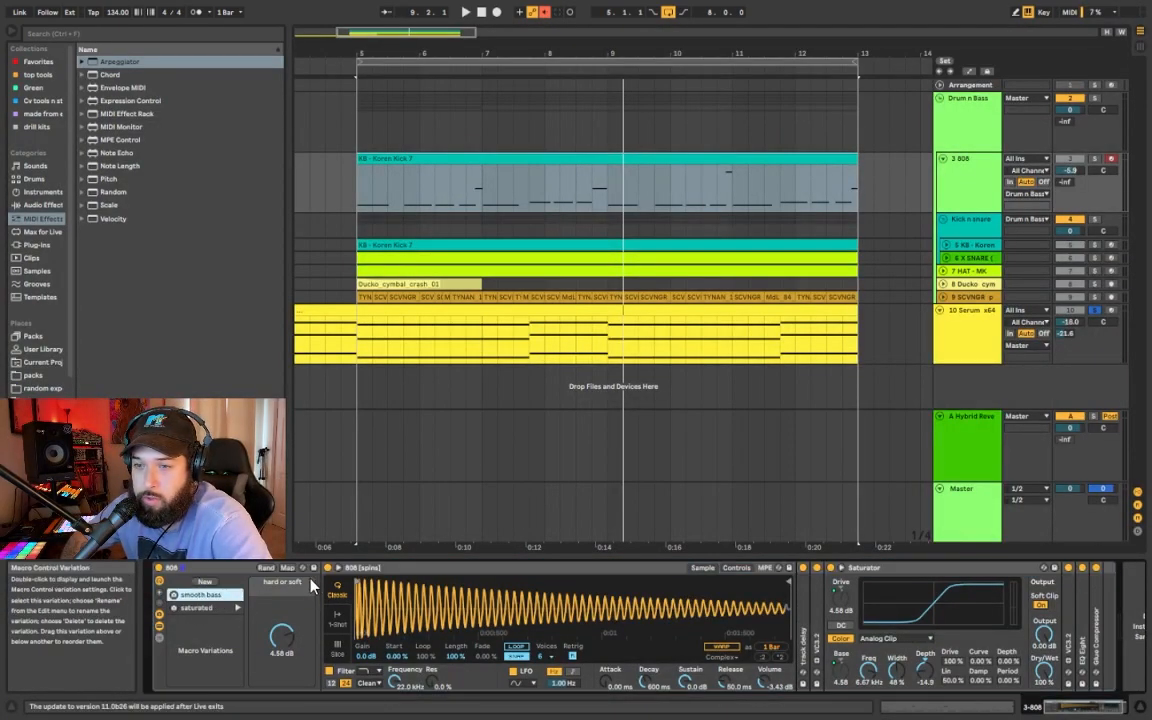
{"action": "left_click", "coordinate": [158, 624]}
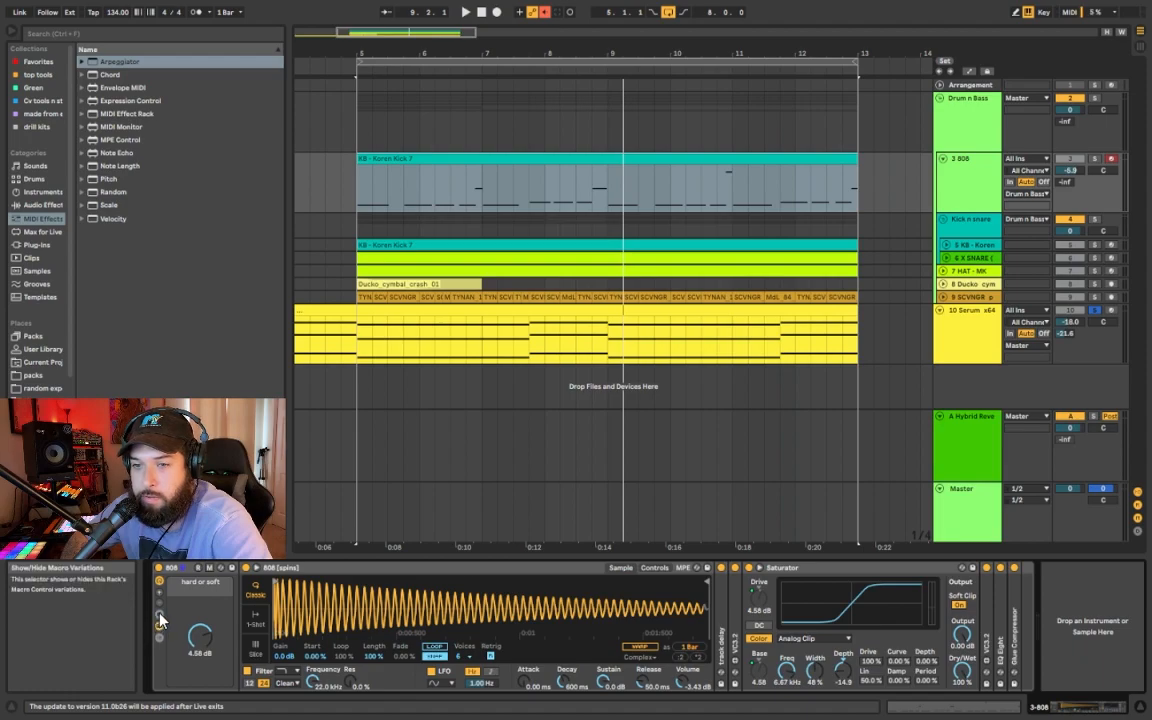
{"action": "left_click", "coordinate": [160, 620]}
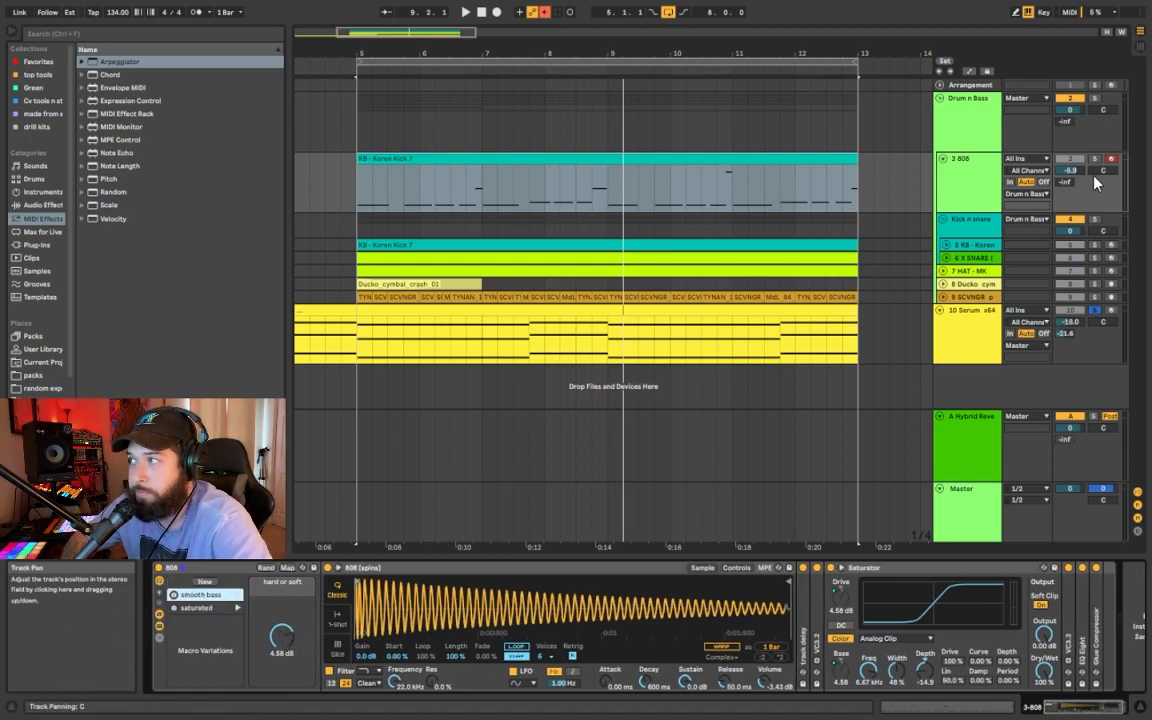
Play the soloed Drum n Bass group while adjusting the 808's hard or soft macro and launching the smooth bass and saturated variations
{"action": "key", "text": "space"}
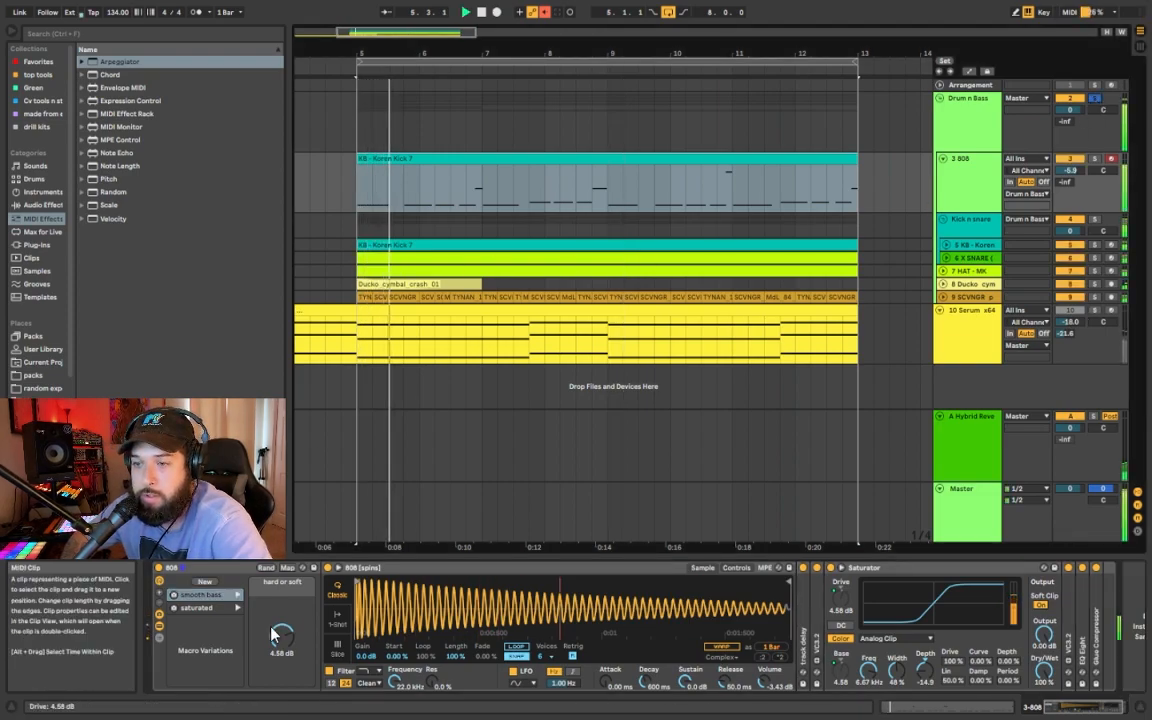
{"action": "scroll", "coordinate": [282, 637], "scroll_direction": "up", "scroll_amount": 3}
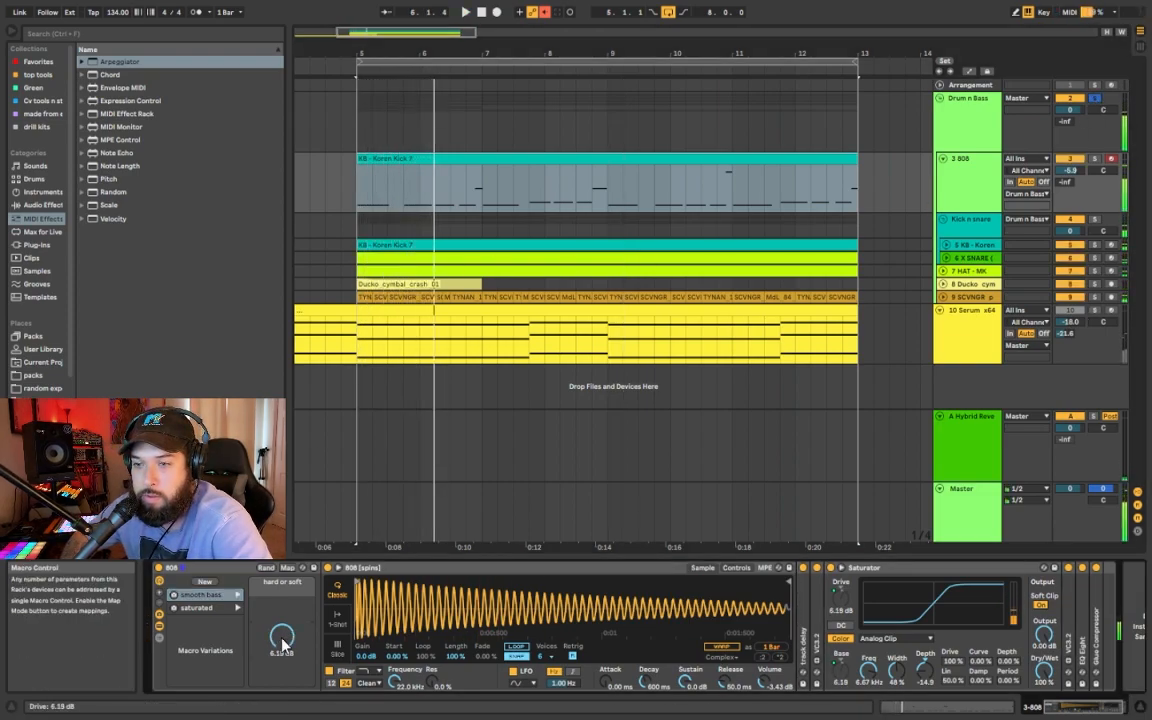
{"action": "left_click", "coordinate": [236, 607]}
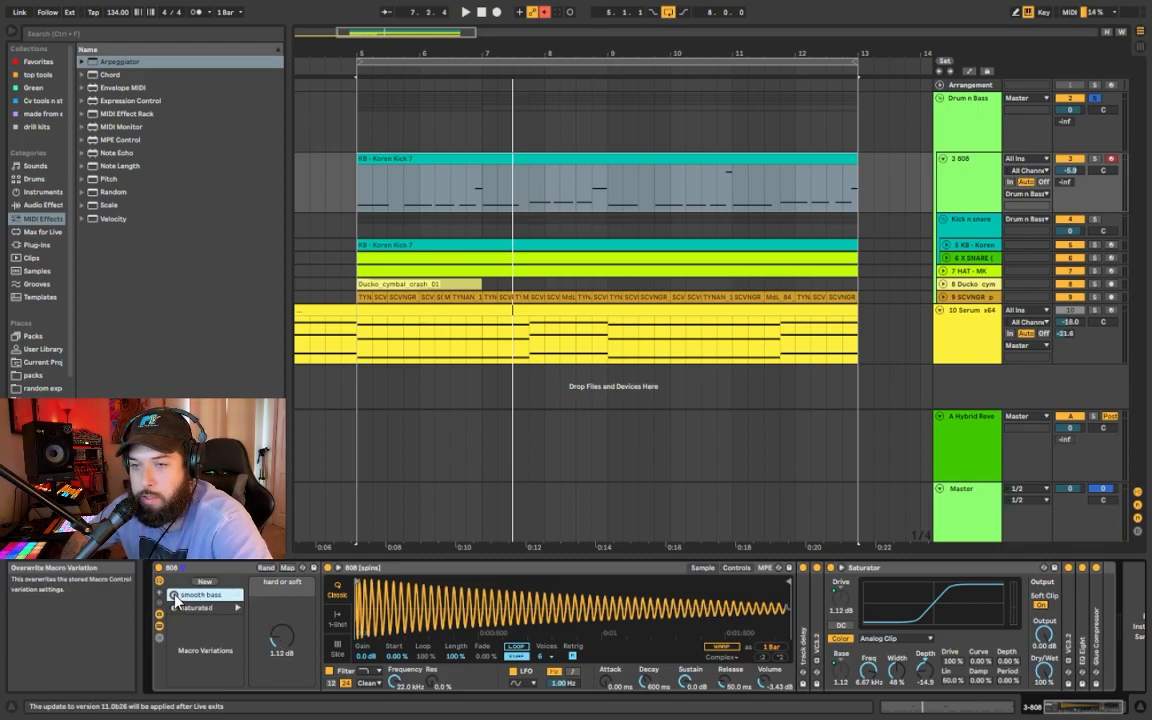
{"action": "left_click", "coordinate": [238, 608]}
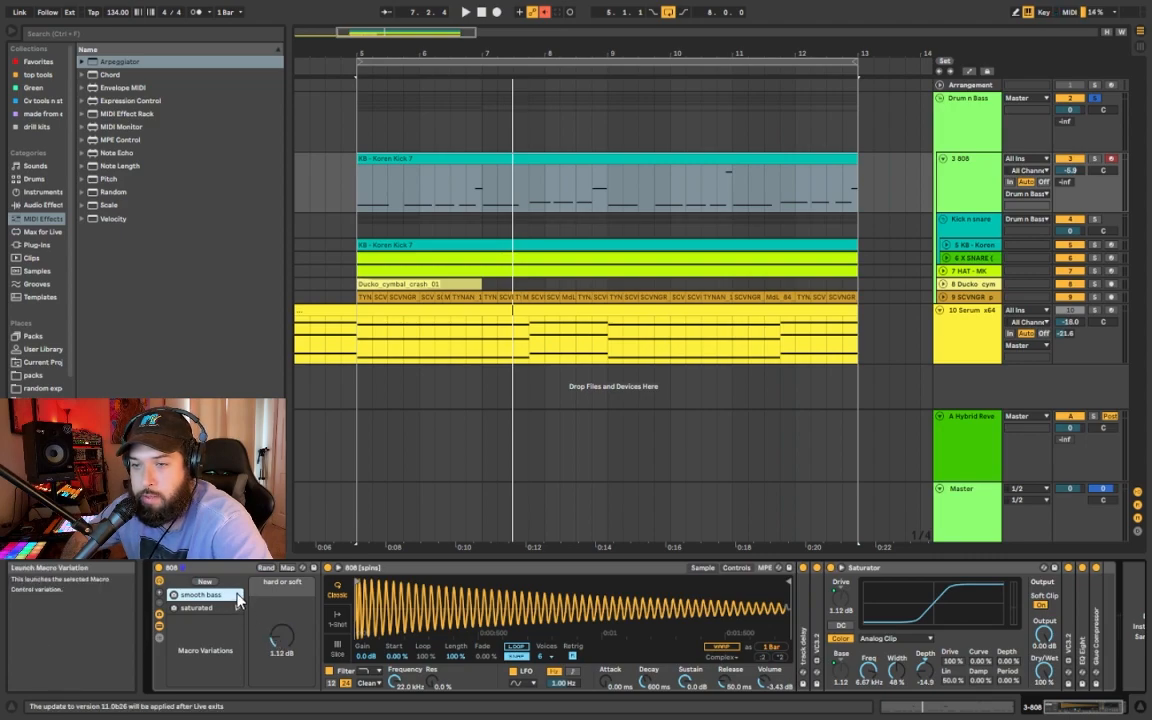
{"action": "key", "text": "space"}
{"action": "left_click", "coordinate": [238, 608]}
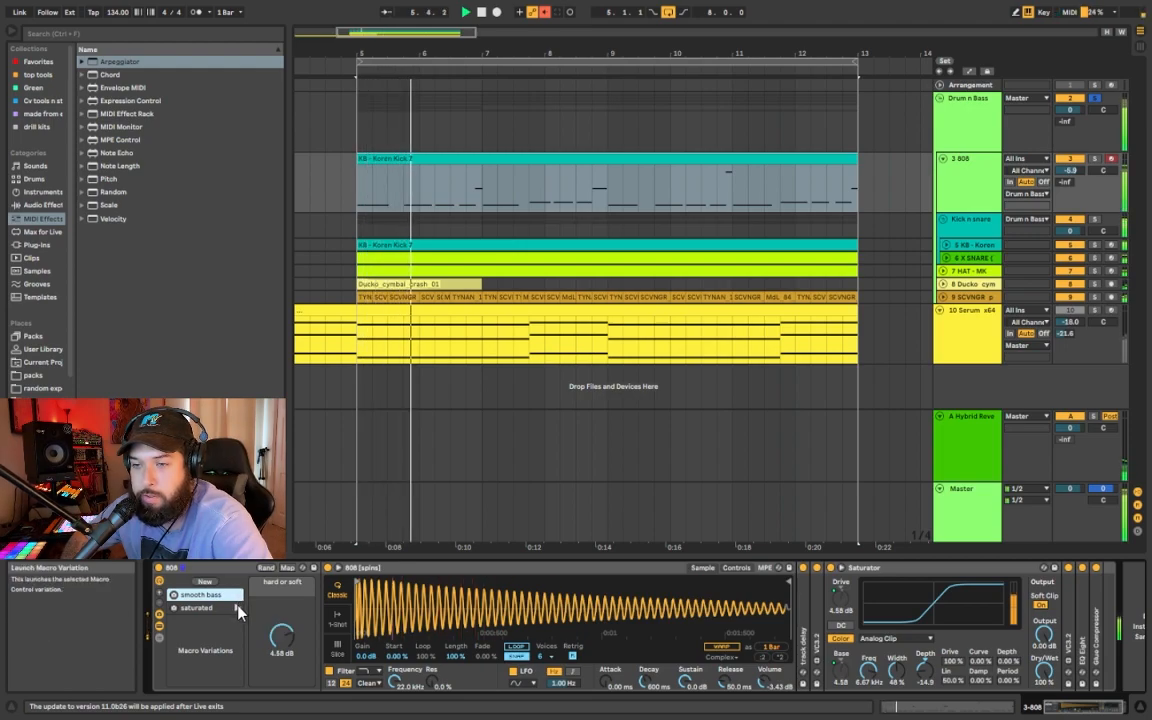
Store a new macro variation in the 808 rack, select it and randomize the macro values twice
{"action": "left_click", "coordinate": [206, 582]}
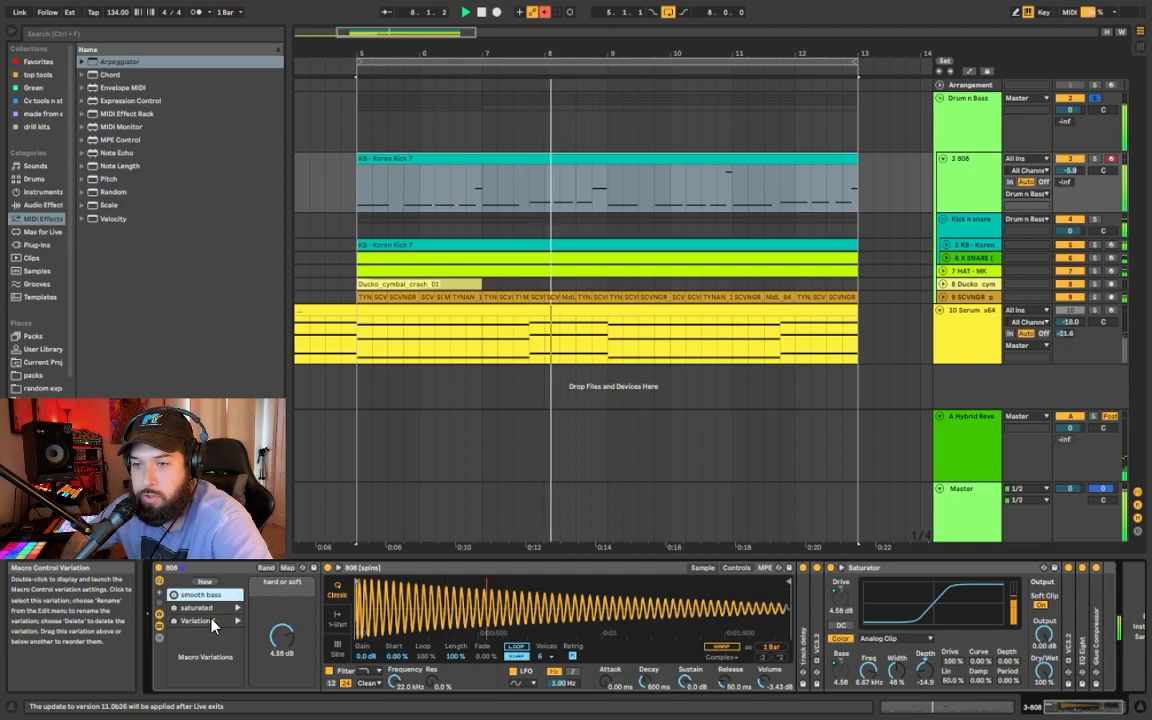
{"action": "left_click", "coordinate": [205, 621]}
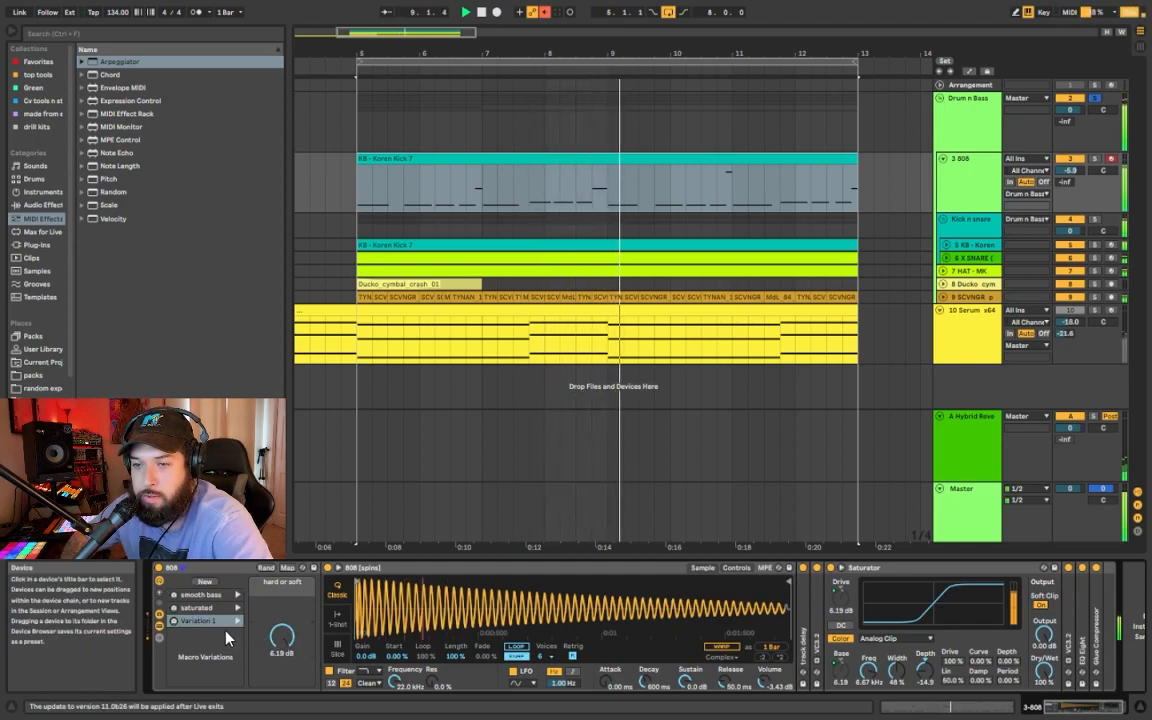
{"action": "left_click", "coordinate": [266, 568]}
{"action": "left_click", "coordinate": [267, 570]}
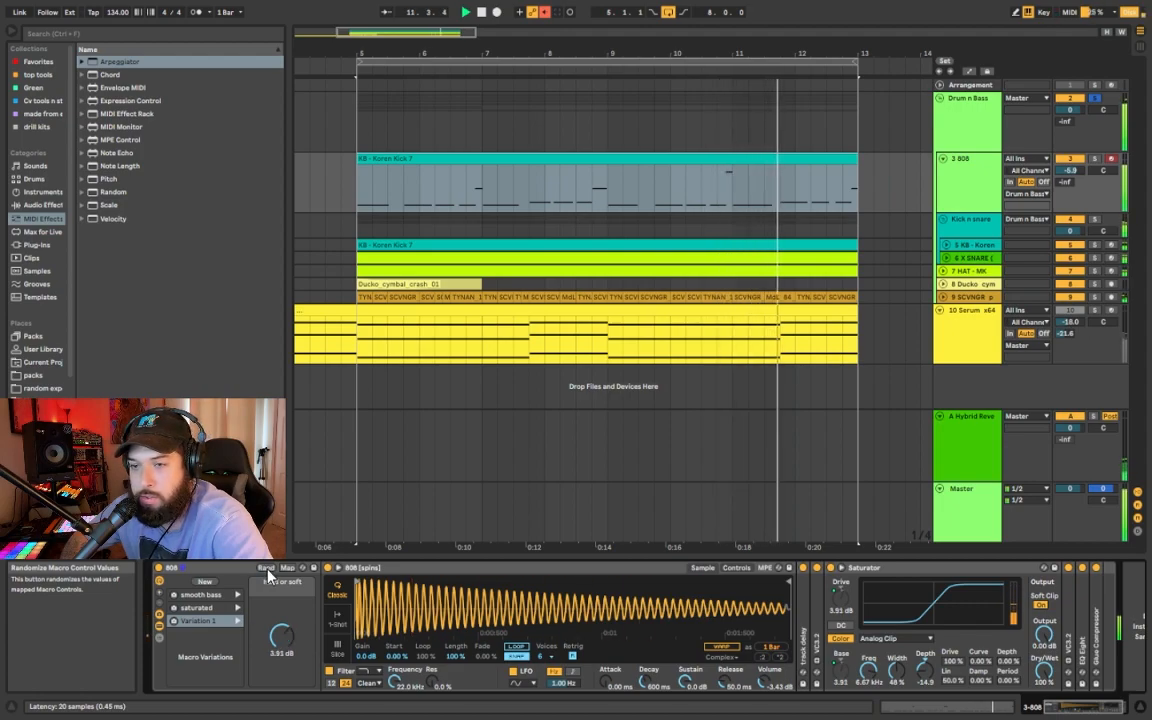
Increase the 808 rack's visible macro controls to 16 and reduce them back to one
{"action": "left_click", "coordinate": [160, 596]}
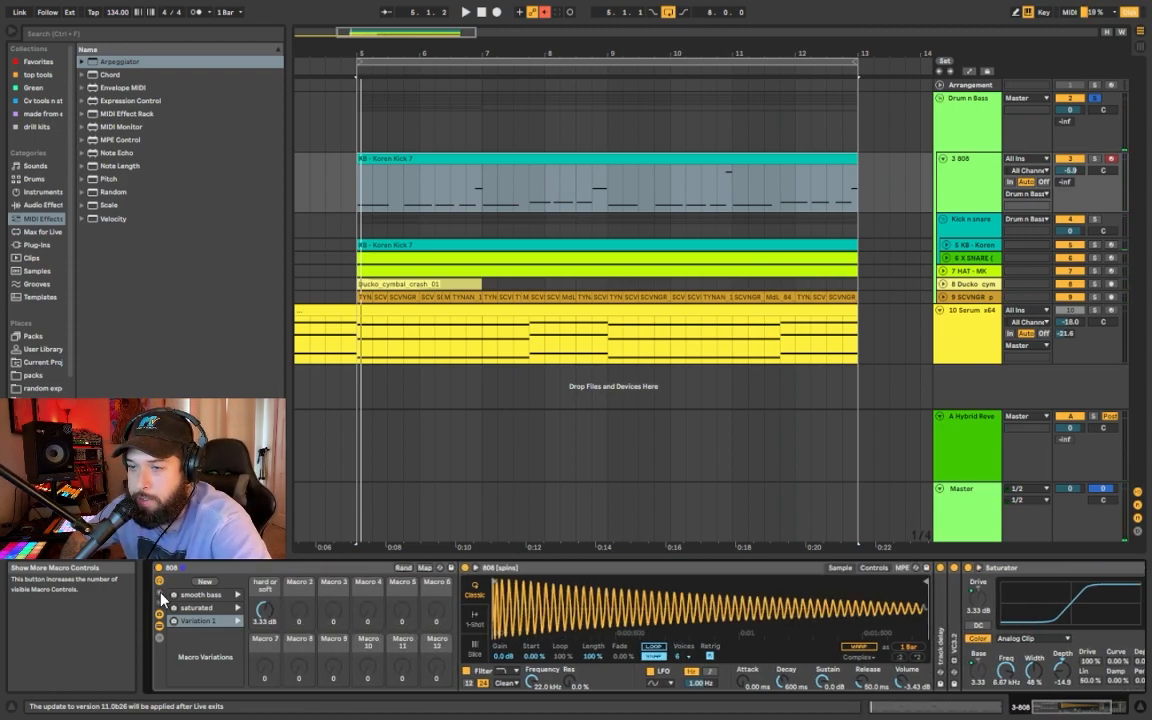
{"action": "left_click", "coordinate": [162, 597]}
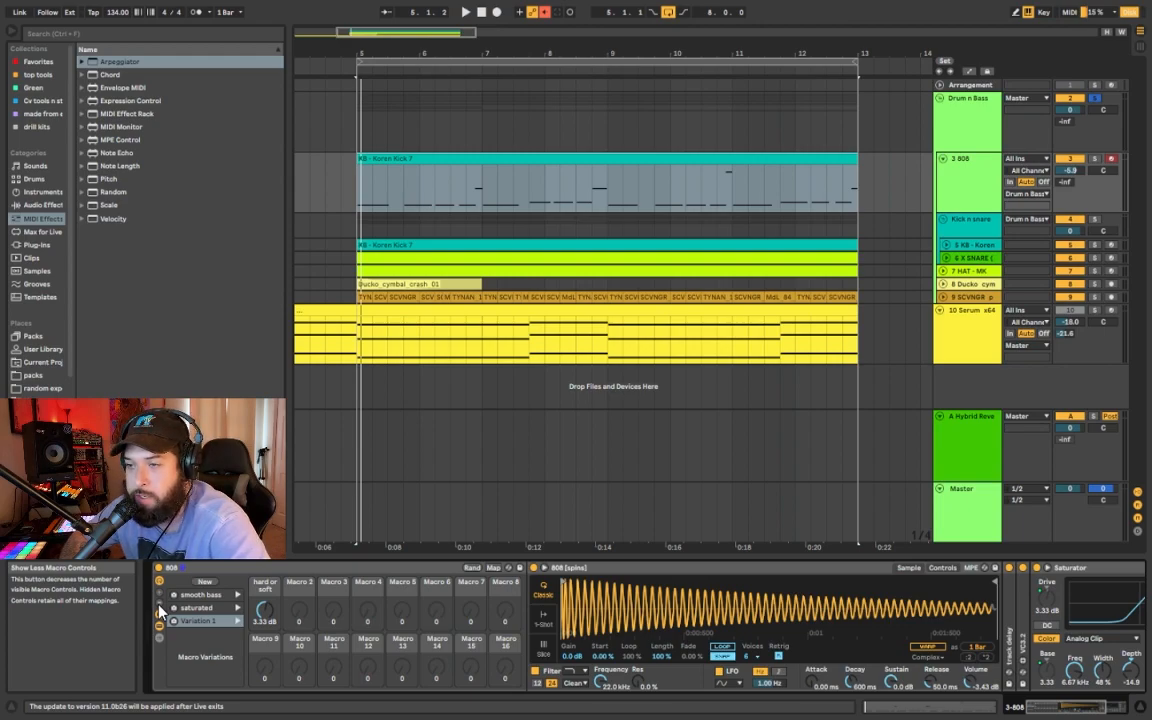
{"action": "left_click", "coordinate": [160, 608]}
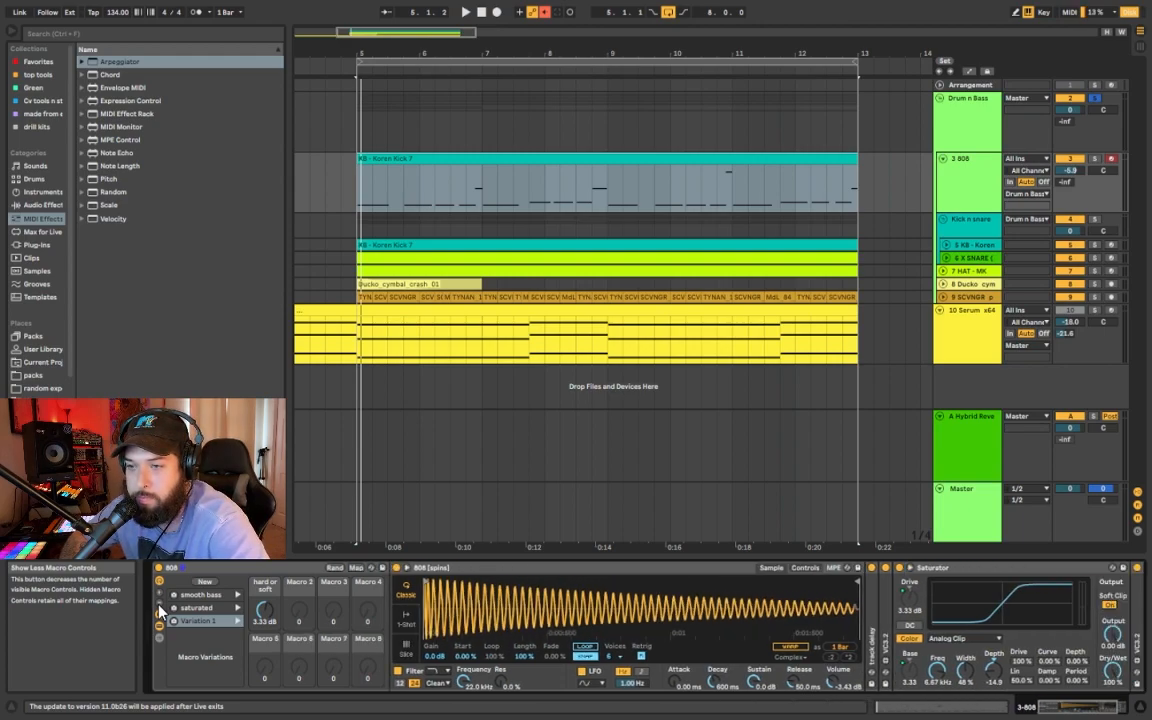
{"action": "left_click", "coordinate": [160, 608]}
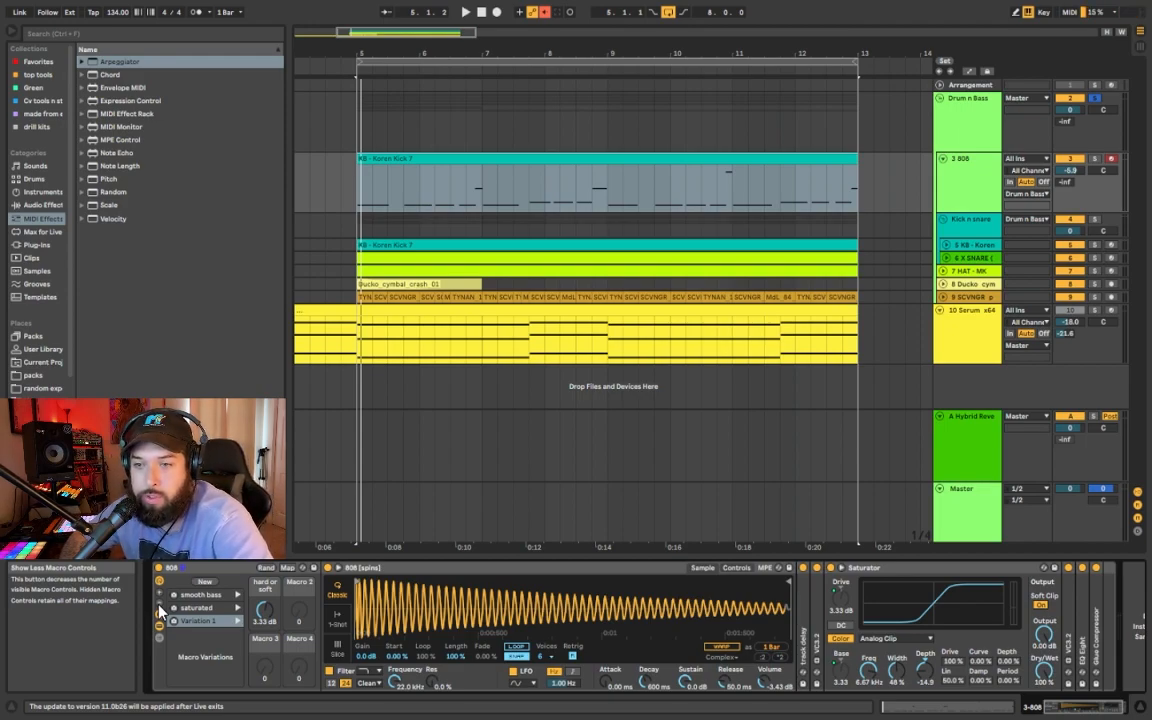
{"action": "left_click", "coordinate": [160, 608]}
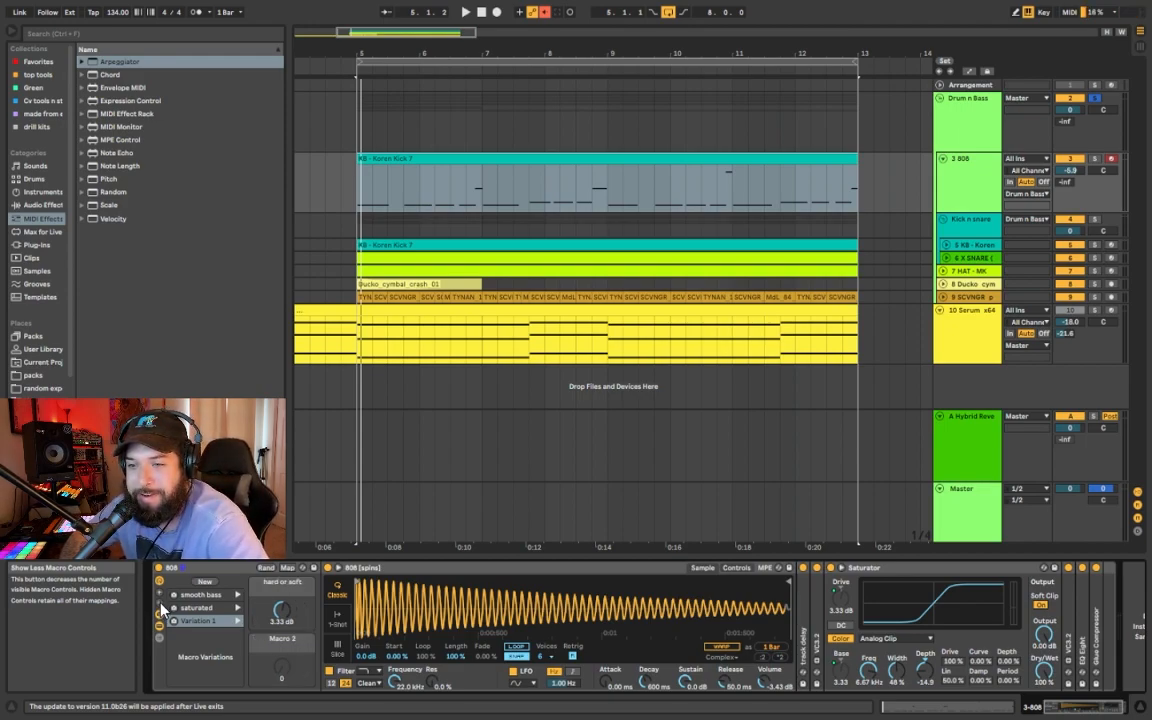
{"action": "left_click", "coordinate": [160, 608]}
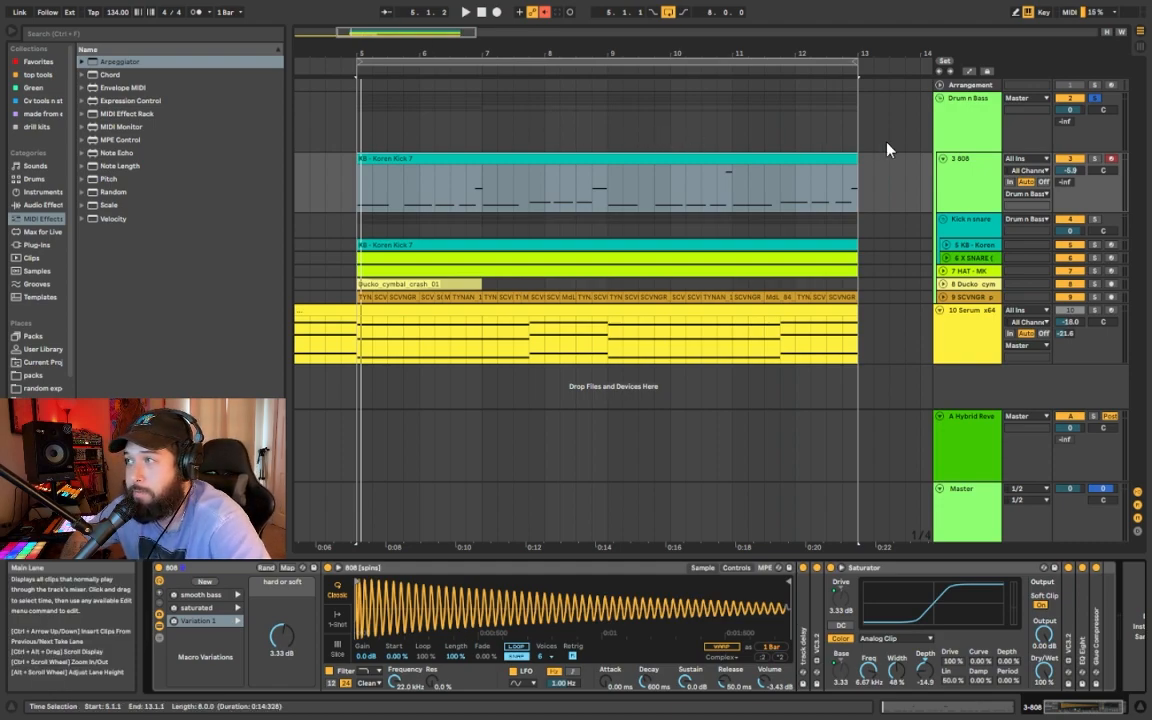
Collapse the 808 track in the arrangement
{"action": "left_click", "coordinate": [943, 159]}
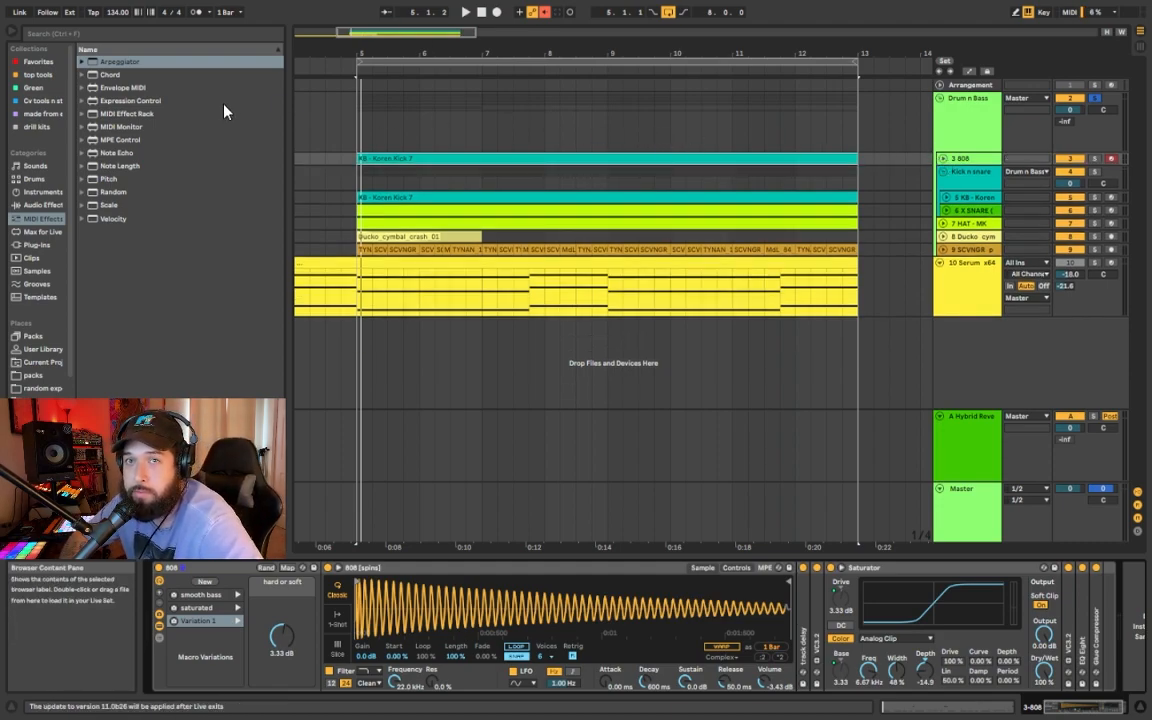